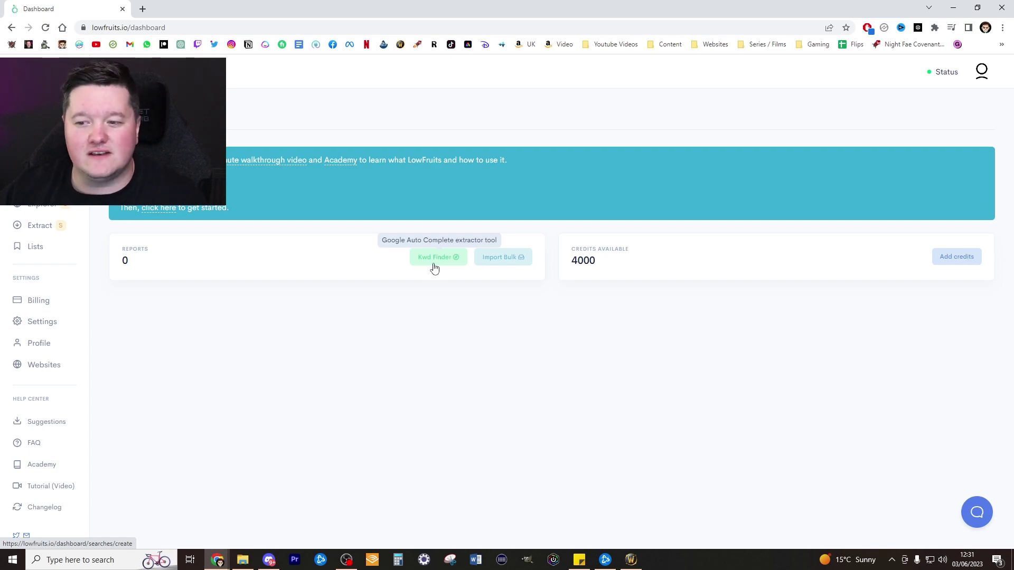
Open the Keyword Finder from the dashboard and make its seed keyword field ready for entry
{"action": "left_click", "coordinate": [434, 258]}
{"action": "left_click", "coordinate": [427, 288]}
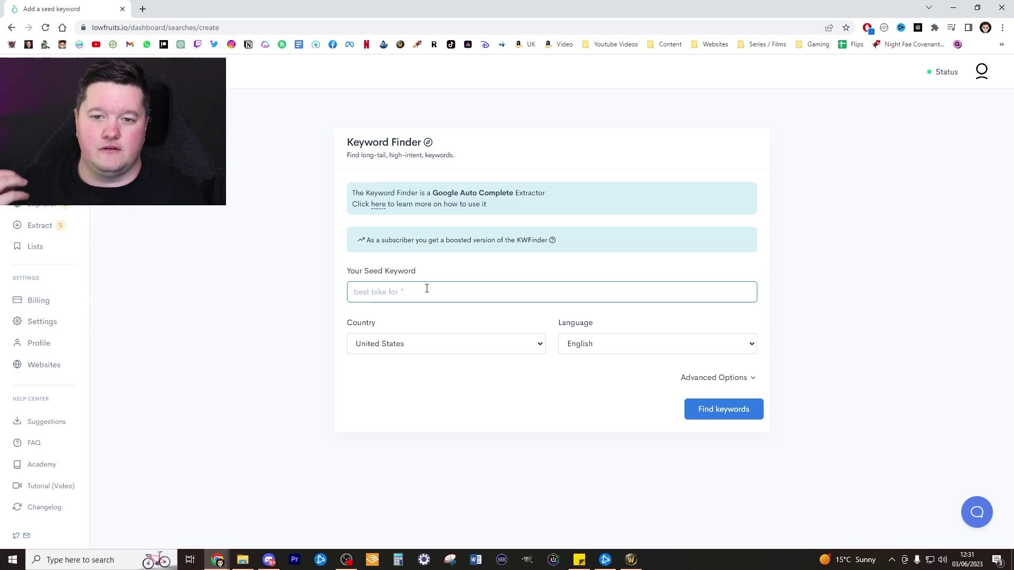
Open the Battle Shout website in a new tab and look over its homepage posts and Gaming Gear categories
{"action": "middle_click", "coordinate": [12, 44]}
{"action": "left_click", "coordinate": [178, 6]}
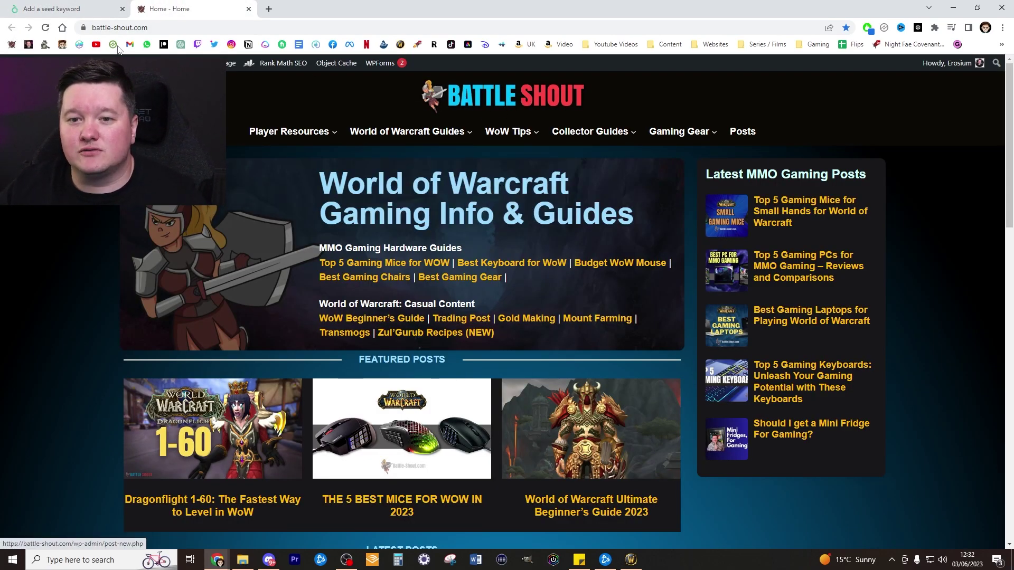
{"action": "scroll", "coordinate": [502, 177], "scroll_direction": "down", "scroll_amount": 1}
{"action": "scroll", "coordinate": [502, 178], "scroll_direction": "up", "scroll_amount": 1}
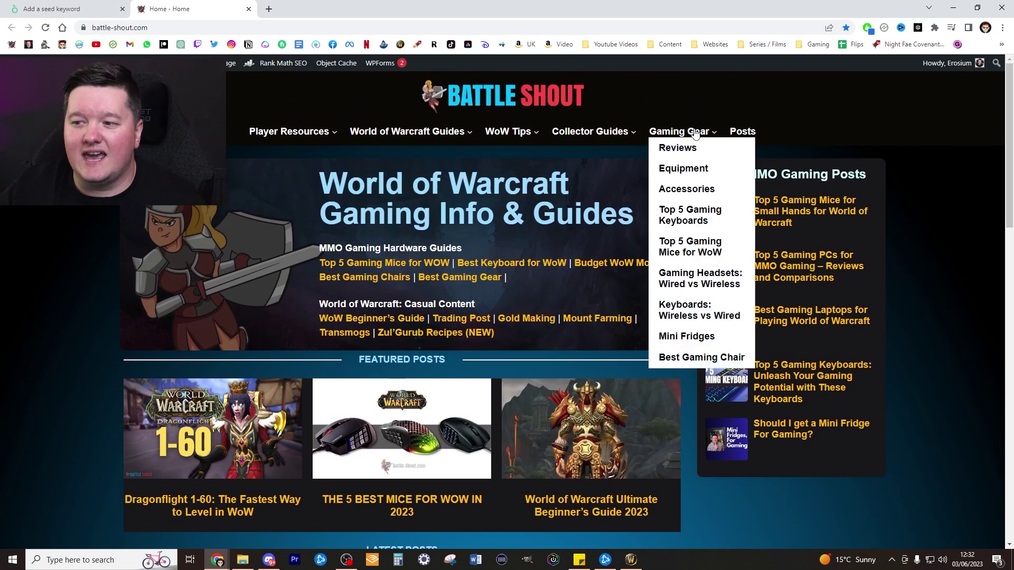
{"action": "scroll", "coordinate": [485, 228], "scroll_direction": "down", "scroll_amount": 4}
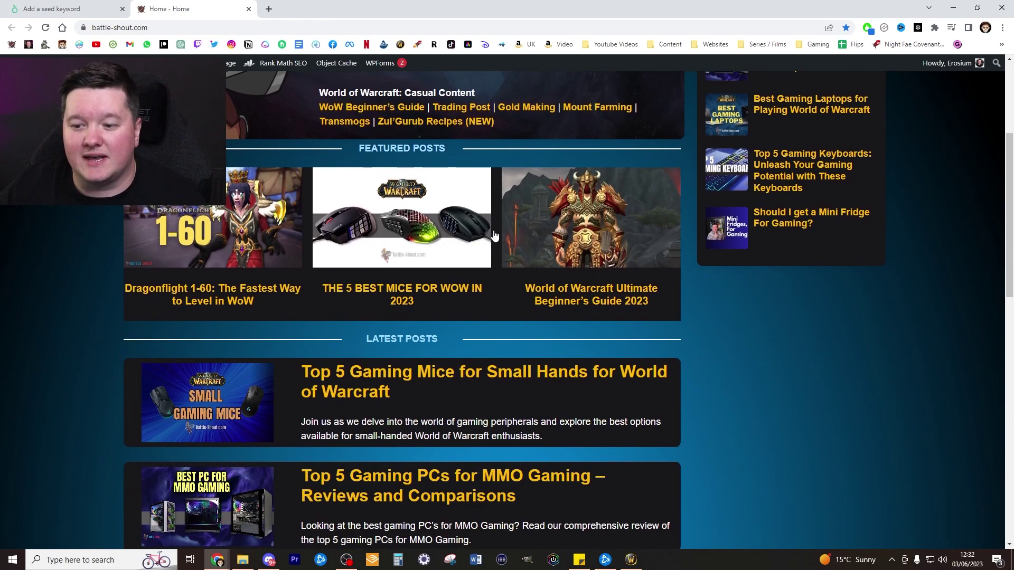
{"action": "scroll", "coordinate": [602, 258], "scroll_direction": "up", "scroll_amount": 4}
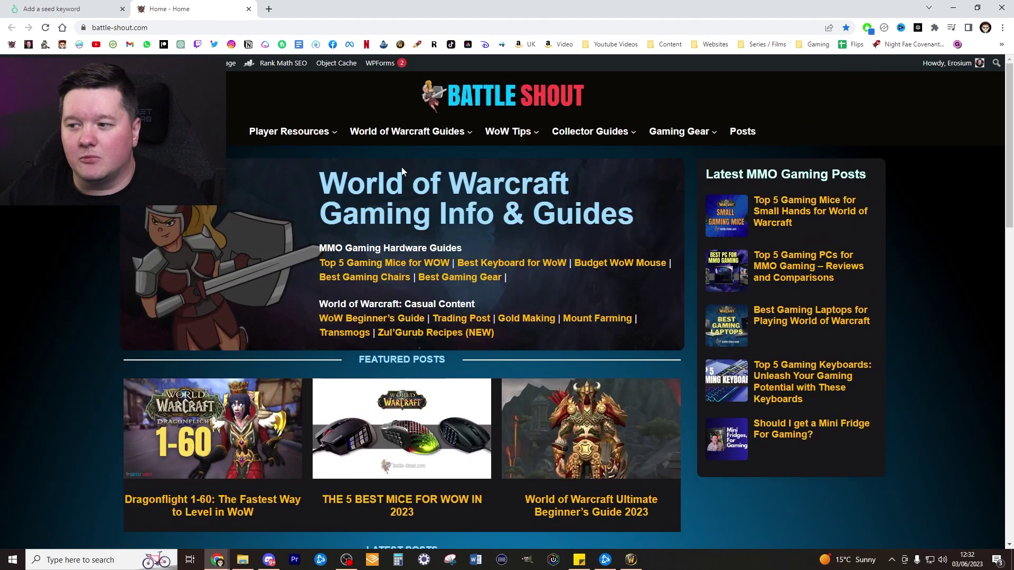
{"action": "scroll", "coordinate": [547, 230], "scroll_direction": "down", "scroll_amount": 2}
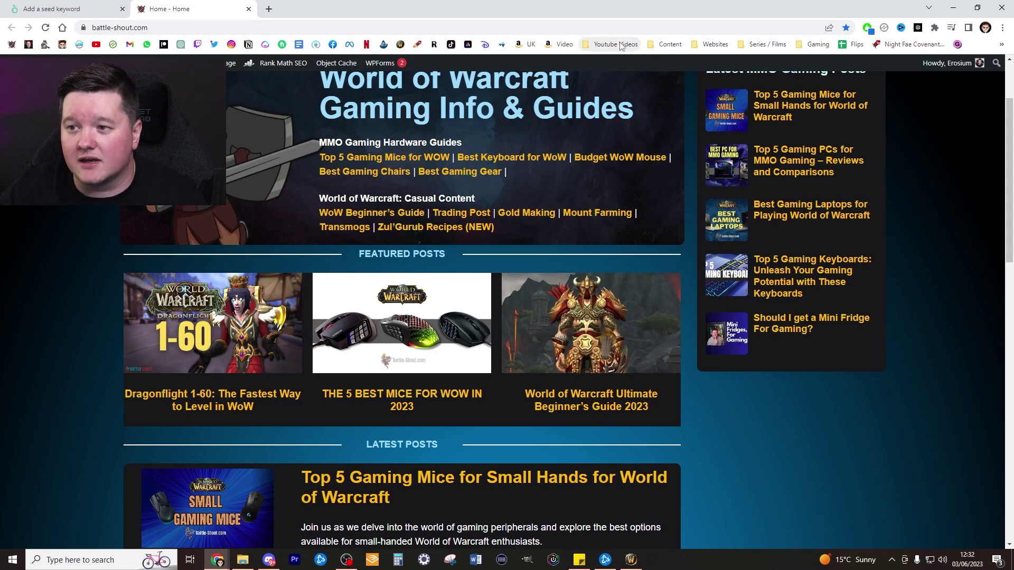
Open the bookmarked Blog Tracker 2023 spreadsheet and review the Battle-Shout silo ideas, focusing on the Leveling Guides column
{"action": "left_click", "coordinate": [666, 44]}
{"action": "left_click", "coordinate": [681, 68]}
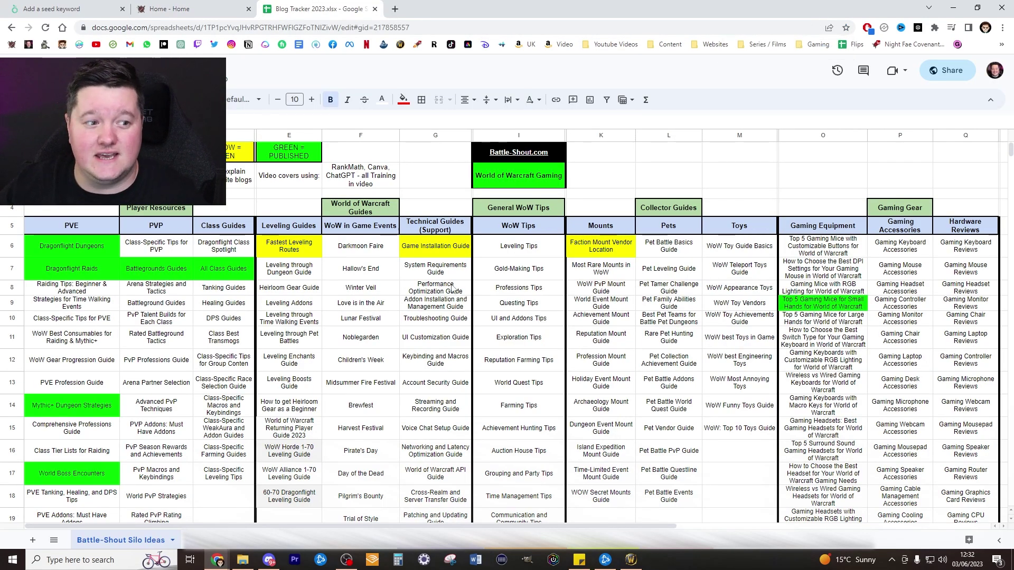
{"action": "scroll", "coordinate": [423, 211], "scroll_direction": "down", "scroll_amount": 1}
{"action": "scroll", "coordinate": [449, 201], "scroll_direction": "up", "scroll_amount": 1}
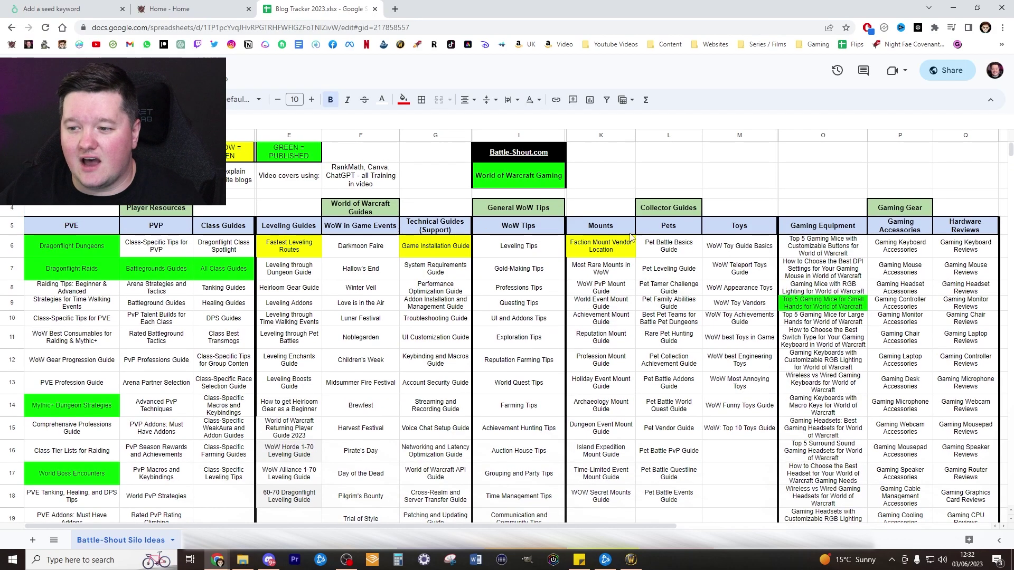
{"action": "scroll", "coordinate": [621, 292], "scroll_direction": "down", "scroll_amount": 3}
{"action": "scroll", "coordinate": [553, 274], "scroll_direction": "up", "scroll_amount": 3}
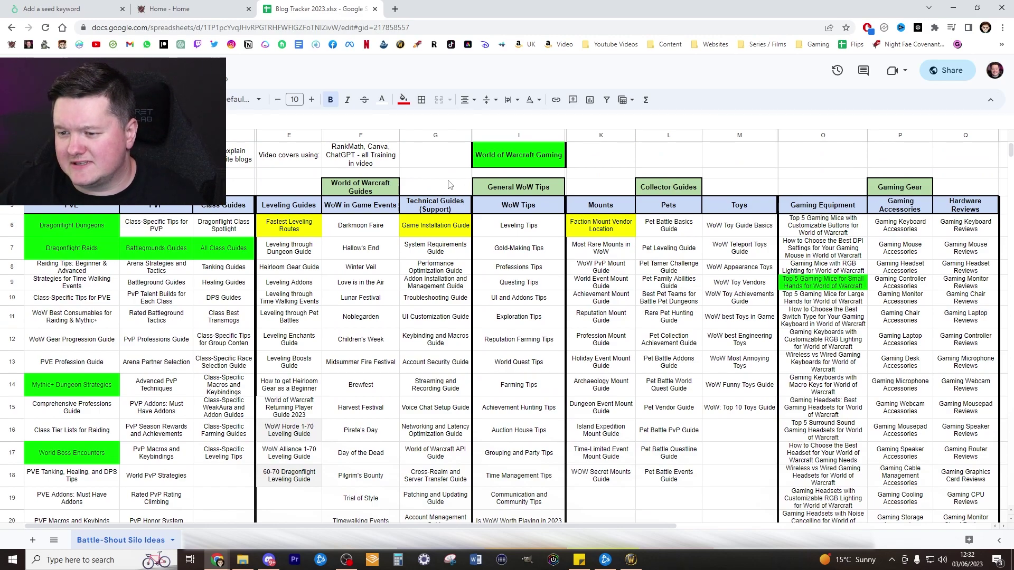
{"action": "left_click", "coordinate": [310, 209]}
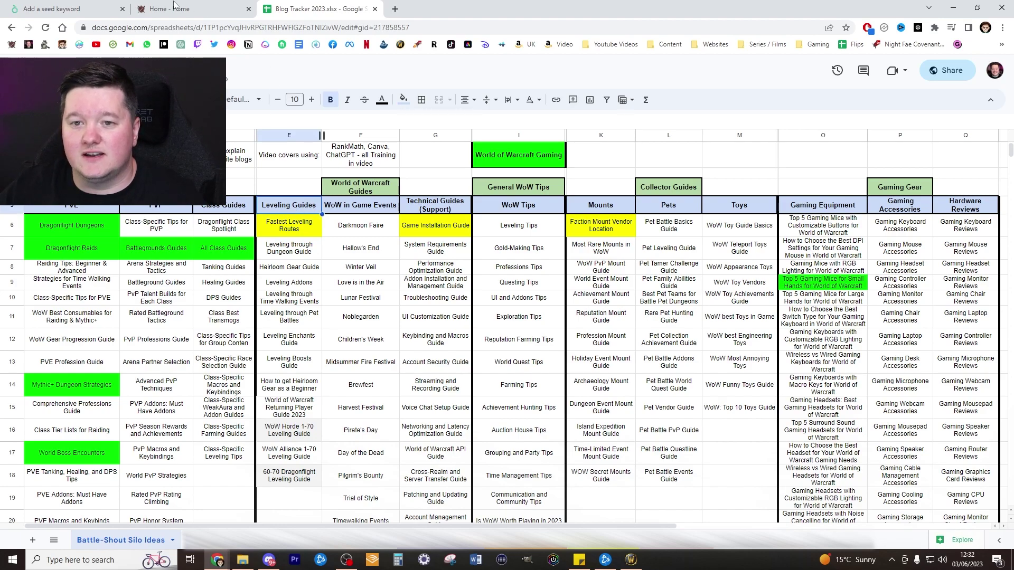
Return to the Keyword Finder and find keywords for the seed keyword "World of Warcraft Leveling"
{"action": "key", "text": "ctrl+1"}
{"action": "type", "text": "WOR"}
{"action": "key", "text": "BackSpace"}
{"action": "key", "text": "BackSpace"}
{"action": "key", "text": "BackSpace"}
{"action": "type", "text": "World of Warc"}
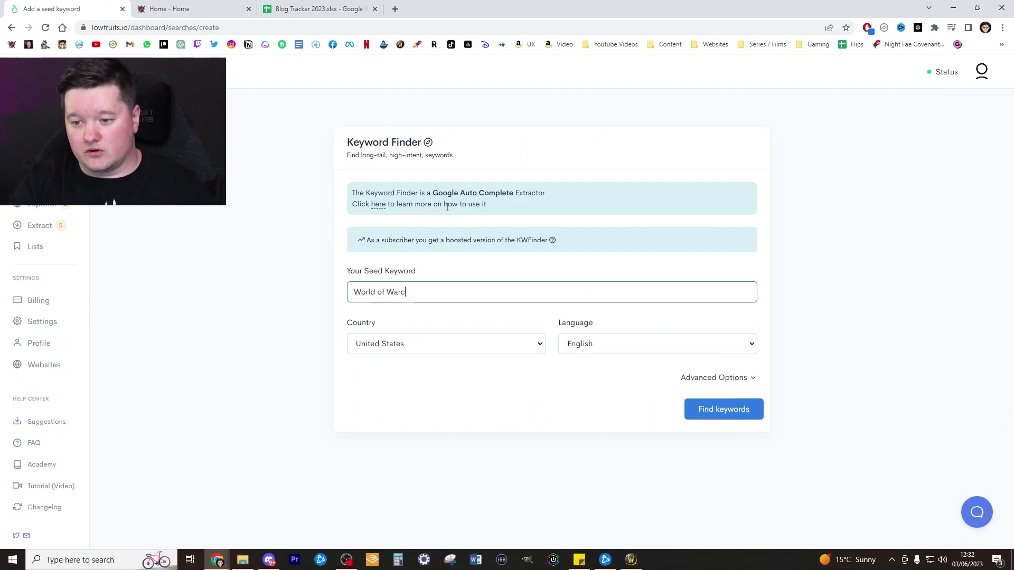
{"action": "type", "text": "raft Leveling"}
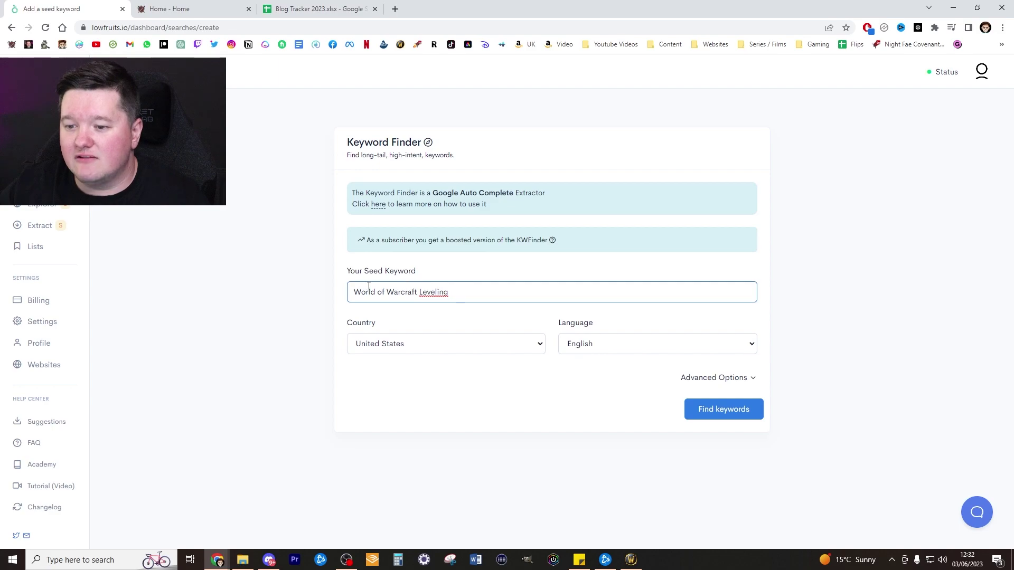
{"action": "left_click", "coordinate": [695, 416]}
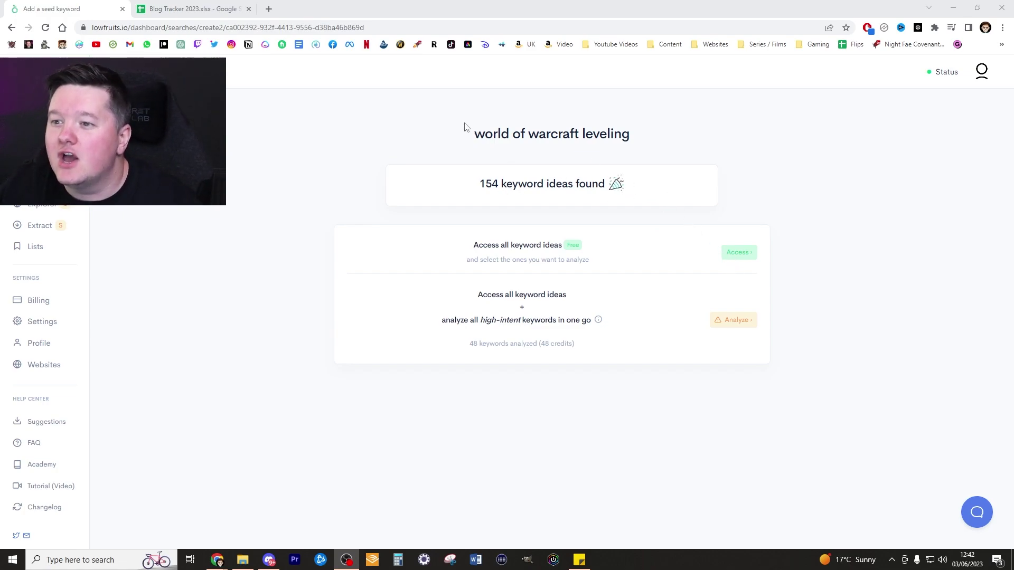
Analyze all high-intent keywords for world of warcraft leveling and open the resulting report
{"action": "left_click_drag", "start_coordinate": [635, 136], "coordinate": [448, 134]}
{"action": "left_click", "coordinate": [697, 132]}
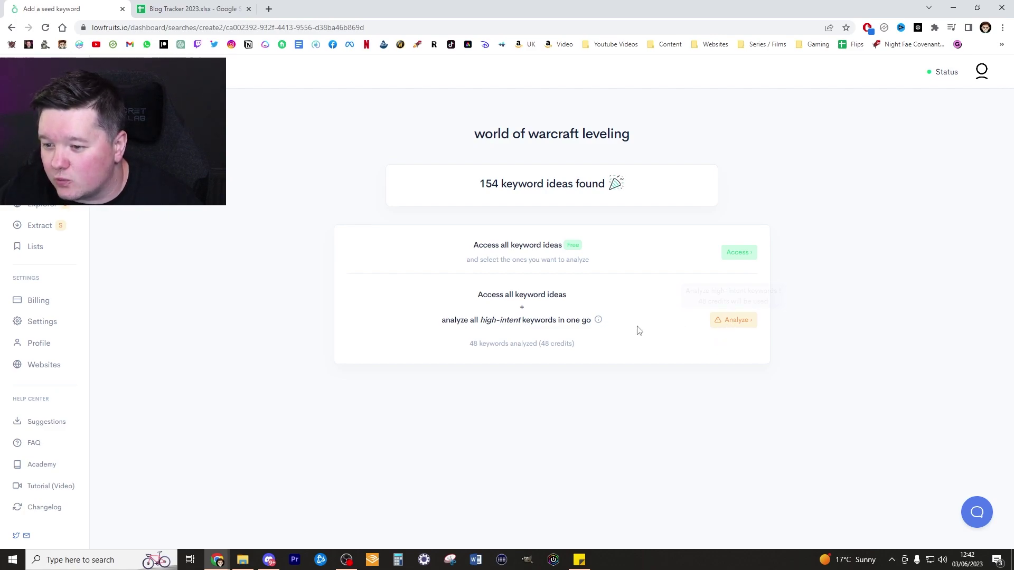
{"action": "left_click", "coordinate": [728, 321]}
{"action": "left_click", "coordinate": [560, 105]}
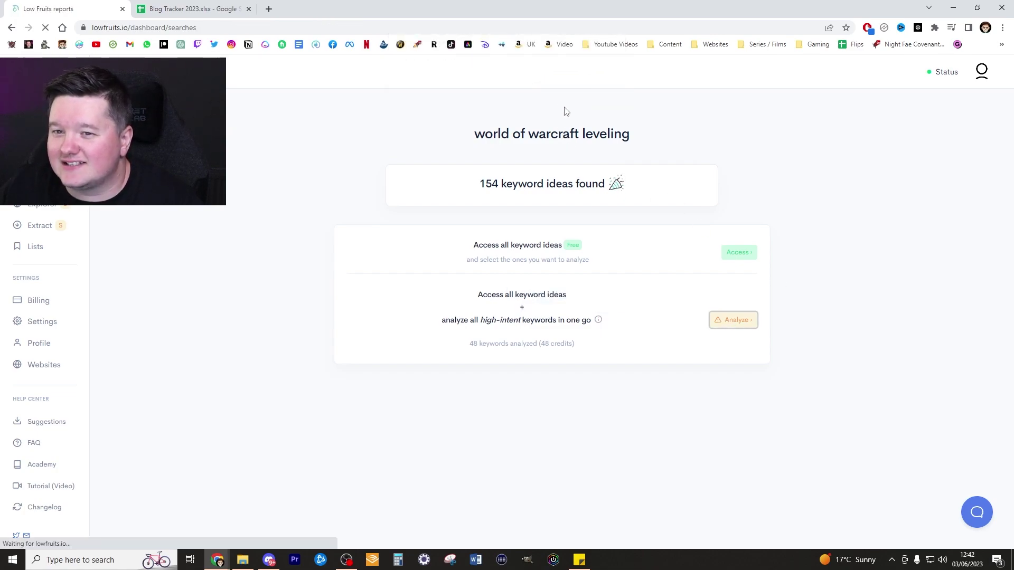
{"action": "left_click", "coordinate": [527, 373]}
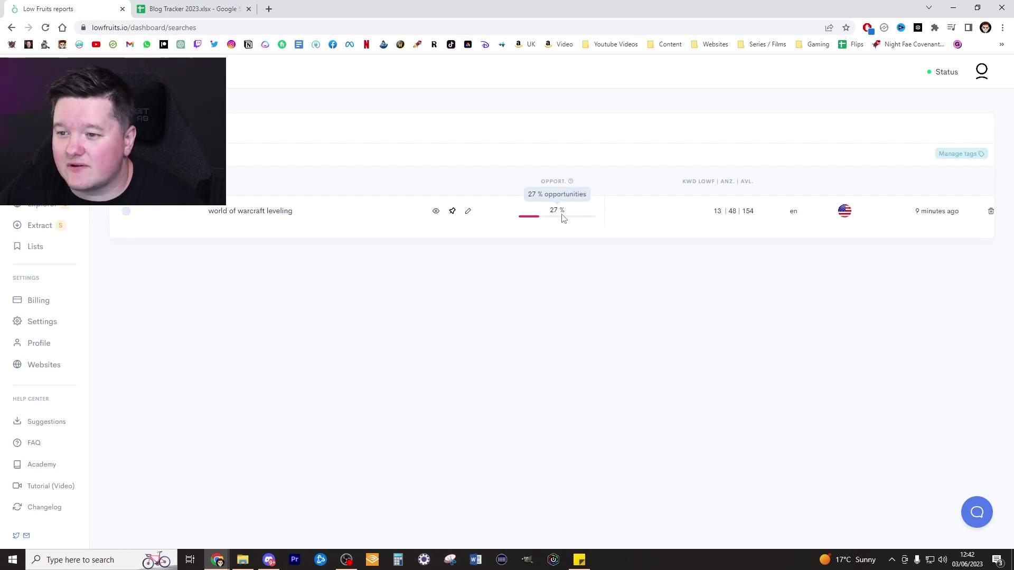
{"action": "left_click", "coordinate": [436, 212]}
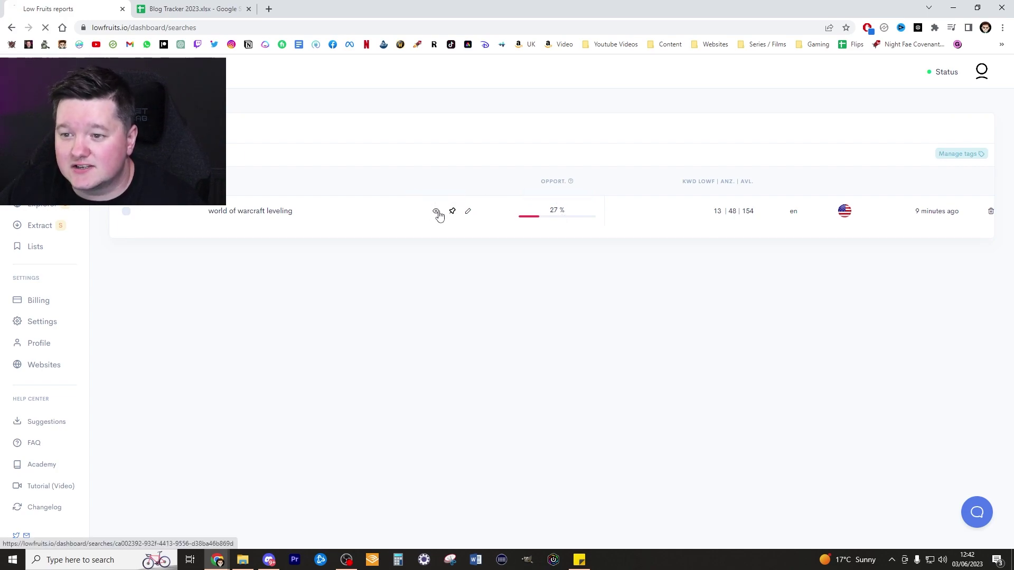
Examine the report's keyword list, comparing search volumes and the number of weak spots per keyword
{"action": "scroll", "coordinate": [700, 205], "scroll_direction": "down", "scroll_amount": 2}
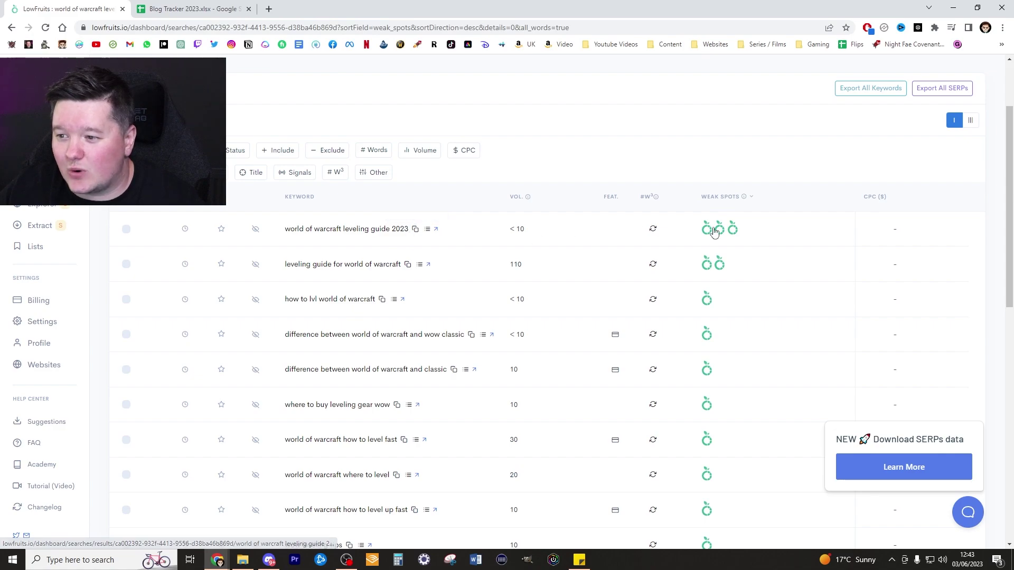
{"action": "mouse_move", "coordinate": [709, 231]}
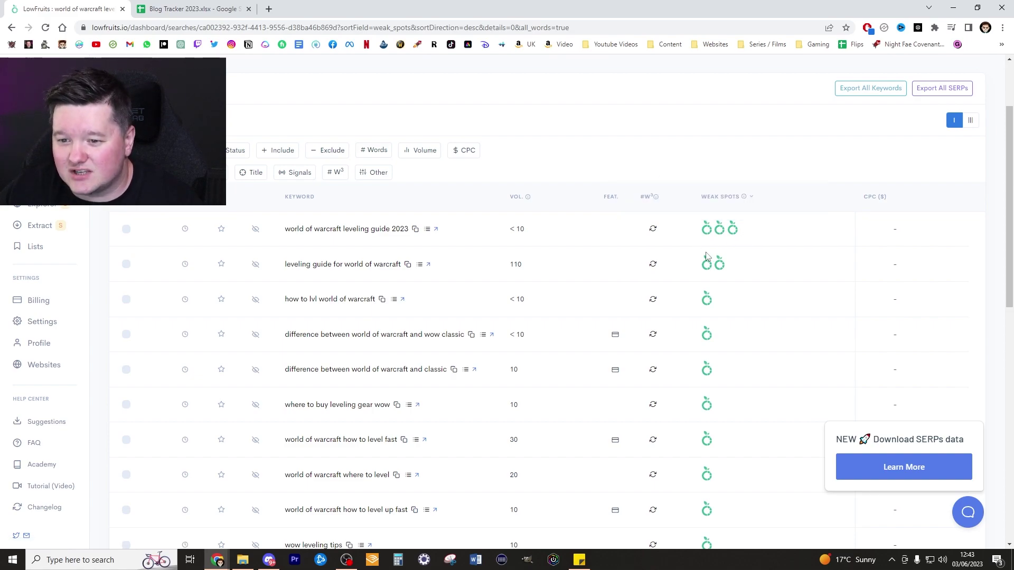
{"action": "mouse_move", "coordinate": [705, 265]}
{"action": "scroll", "coordinate": [711, 271], "scroll_direction": "down", "scroll_amount": 6}
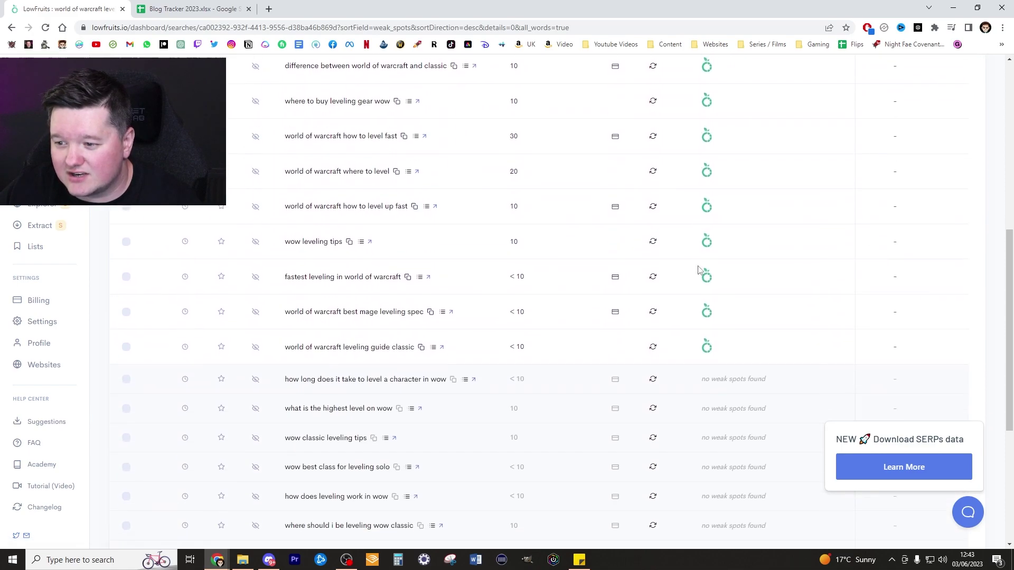
{"action": "scroll", "coordinate": [778, 304], "scroll_direction": "up", "scroll_amount": 4}
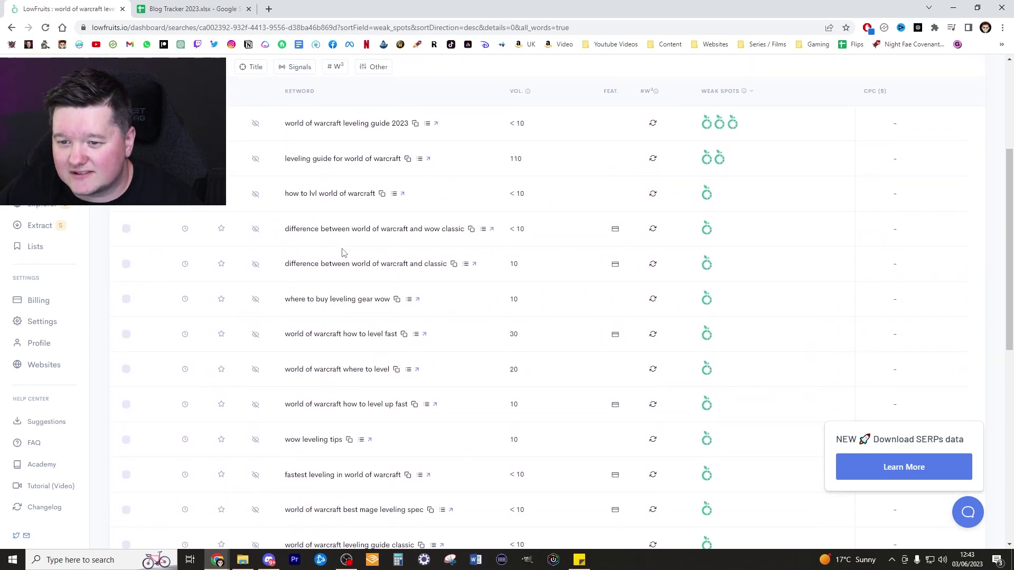
{"action": "scroll", "coordinate": [575, 238], "scroll_direction": "up", "scroll_amount": 3}
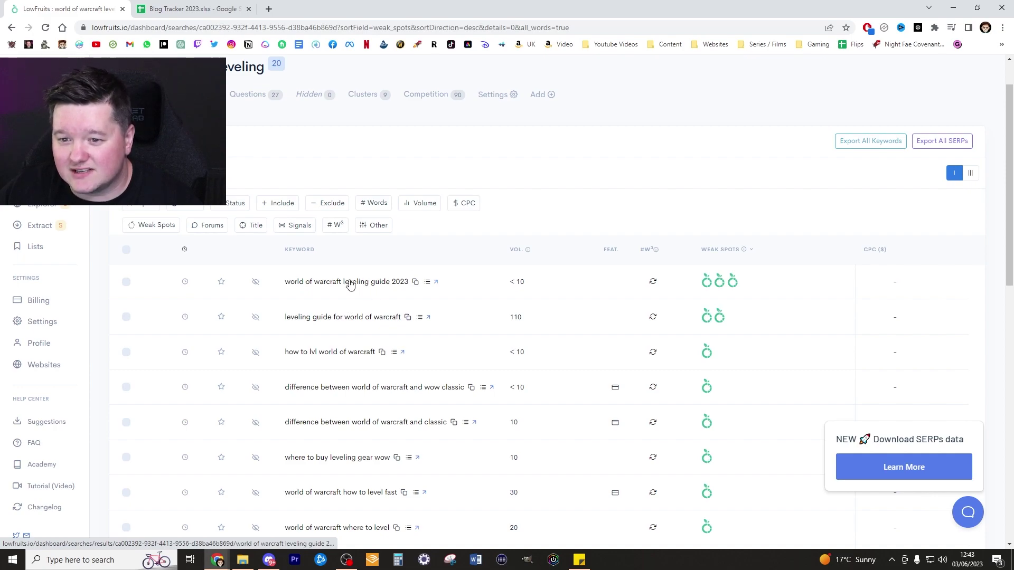
Review the ranking pages for "world of warcraft leveling guide 2023" in a separate tab and close that tab
{"action": "left_click", "coordinate": [292, 285]}
{"action": "key", "text": "ctrl+Tab"}
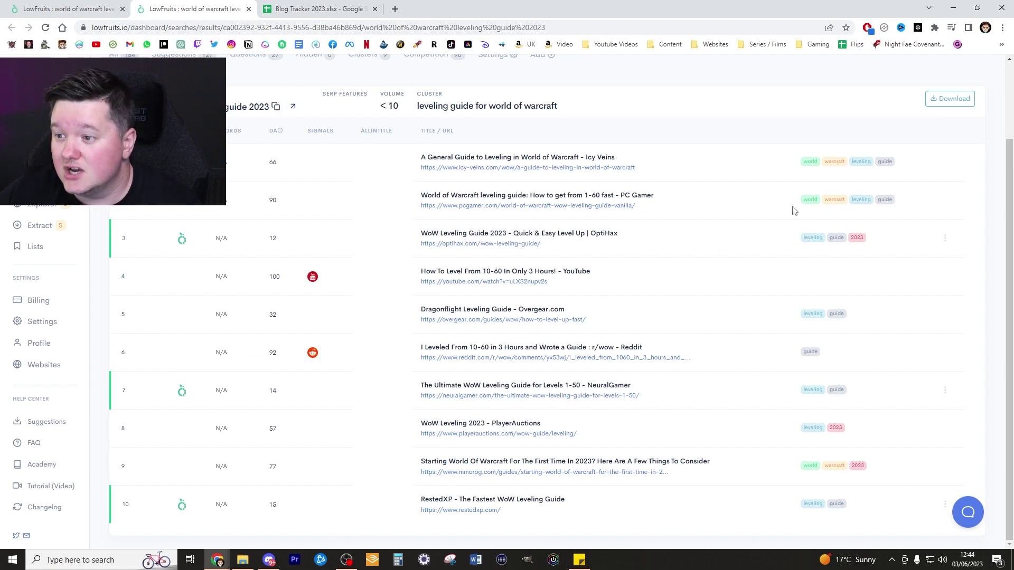
{"action": "scroll", "coordinate": [769, 222], "scroll_direction": "up", "scroll_amount": 2}
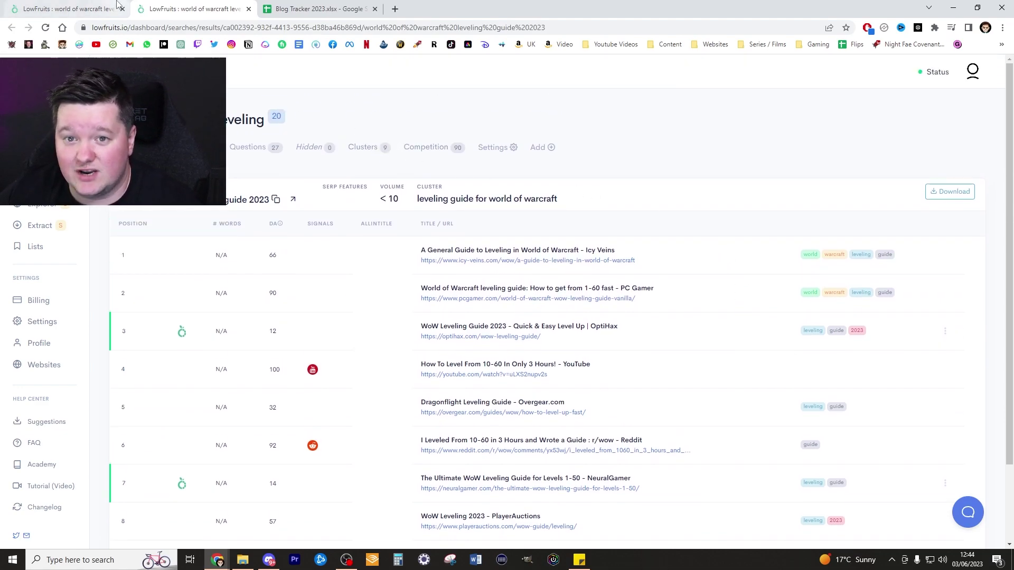
{"action": "left_click", "coordinate": [249, 8]}
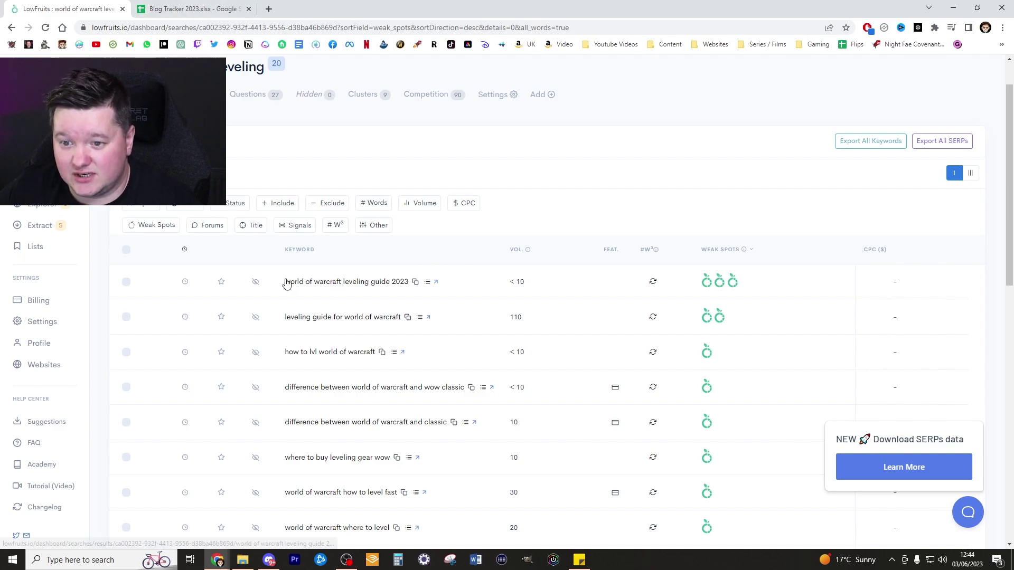
Export all keywords of the world of warcraft leveling report and open the downloaded file in Excel
{"action": "left_click_drag", "start_coordinate": [283, 282], "coordinate": [374, 284]}
{"action": "left_click_drag", "start_coordinate": [375, 284], "coordinate": [430, 308]}
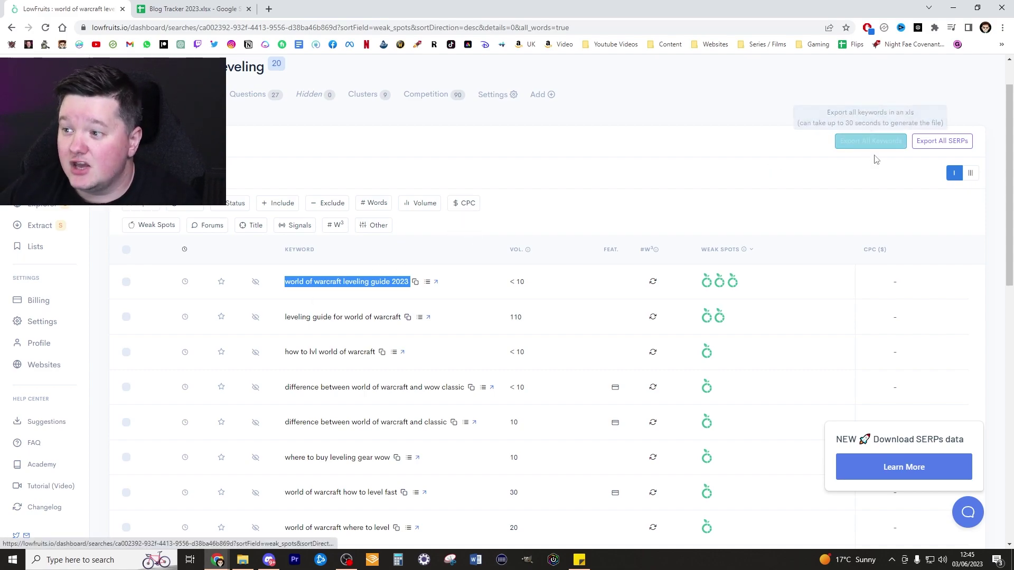
{"action": "left_click", "coordinate": [875, 141]}
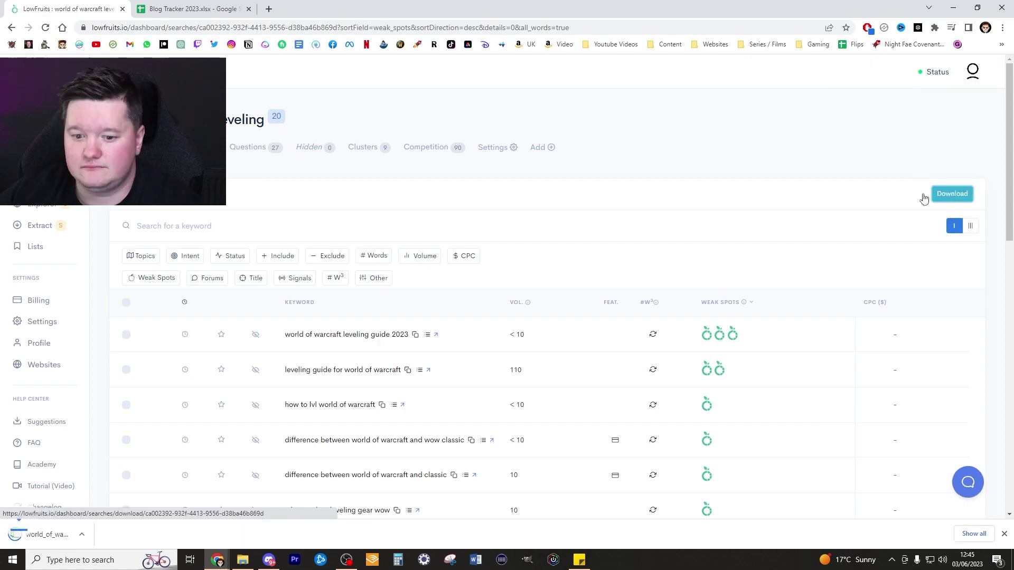
{"action": "left_click", "coordinate": [63, 534]}
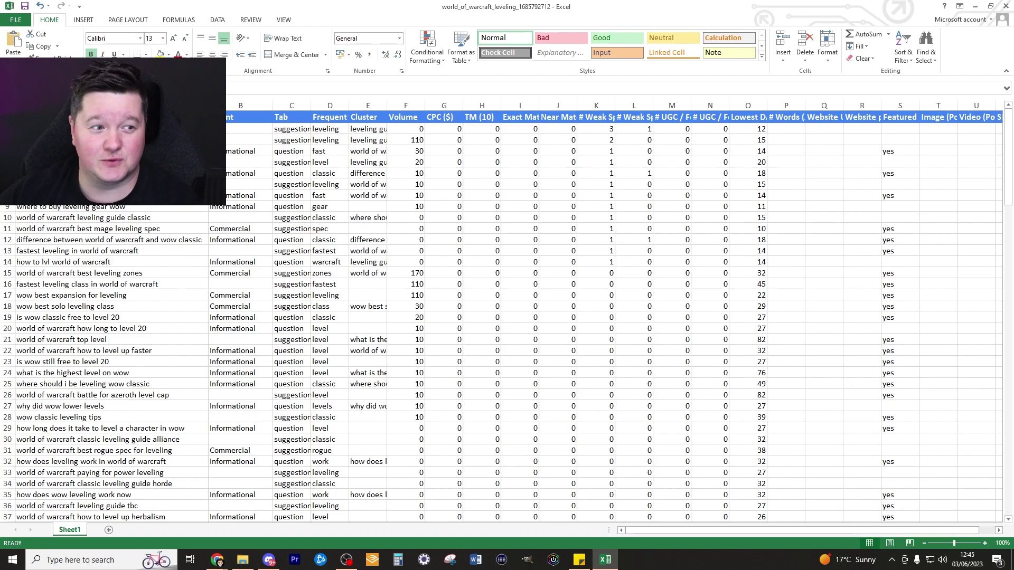
Look through the exported keyword sheet, examining its rows and the volume, weak spot and lowest DA columns
{"action": "left_click_drag", "start_coordinate": [485, 6], "coordinate": [592, 26]}
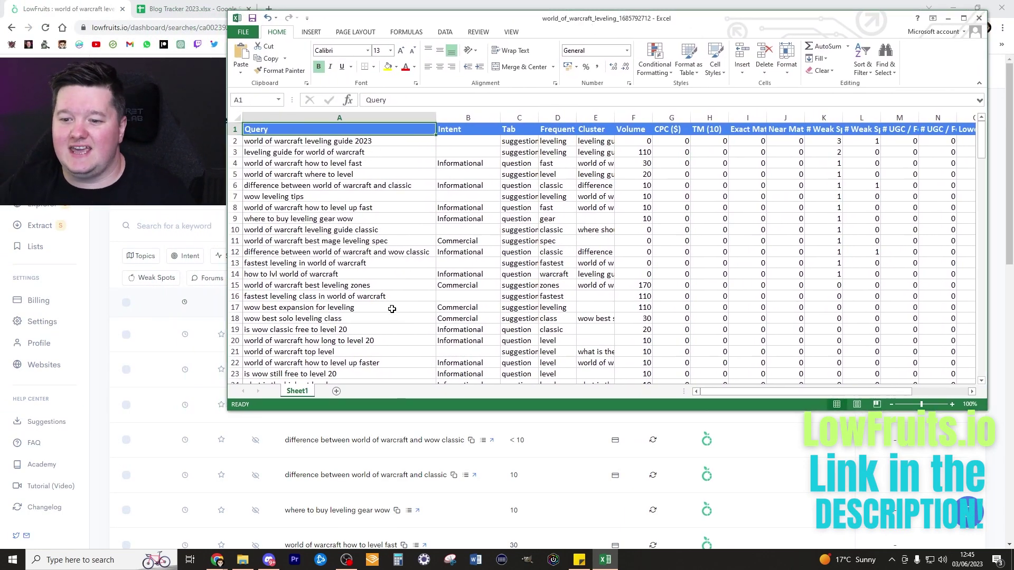
{"action": "key", "text": "ctrl+shift+End"}
{"action": "scroll", "coordinate": [374, 238], "scroll_direction": "up", "scroll_amount": 20}
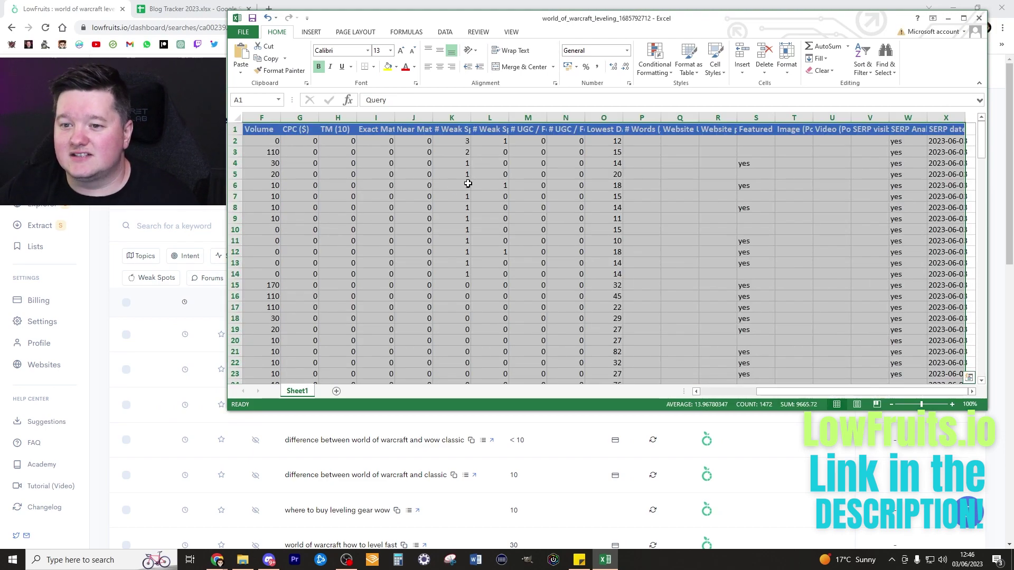
{"action": "scroll", "coordinate": [593, 227], "scroll_direction": "down", "scroll_amount": 20}
{"action": "scroll", "coordinate": [607, 280], "scroll_direction": "up", "scroll_amount": 20}
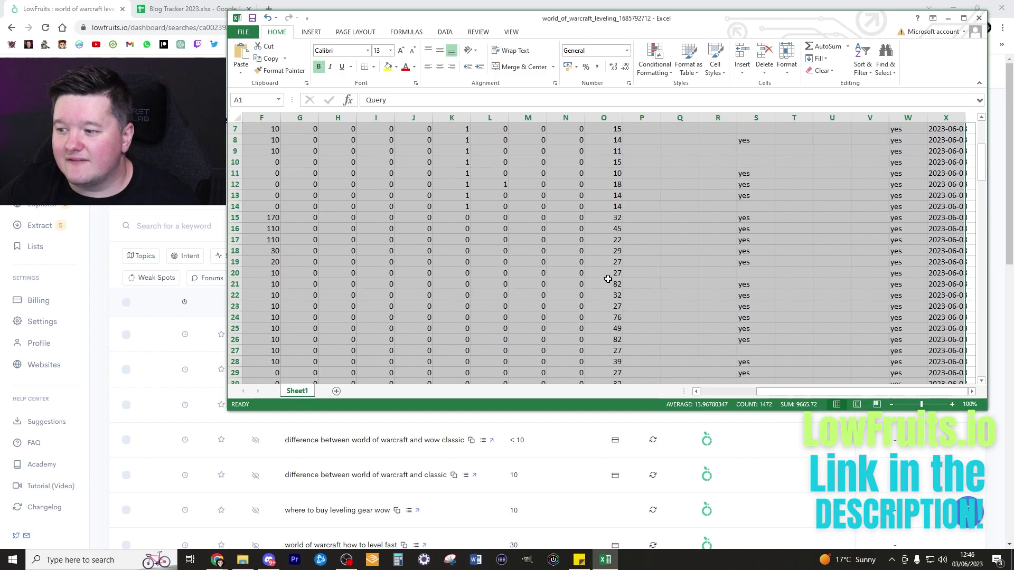
{"action": "scroll", "coordinate": [608, 280], "scroll_direction": "up", "scroll_amount": 3}
{"action": "key", "text": "super+Up"}
{"action": "scroll", "coordinate": [576, 255], "scroll_direction": "down", "scroll_amount": 4}
{"action": "left_click", "coordinate": [521, 245]}
{"action": "scroll", "coordinate": [509, 276], "scroll_direction": "down", "scroll_amount": 6}
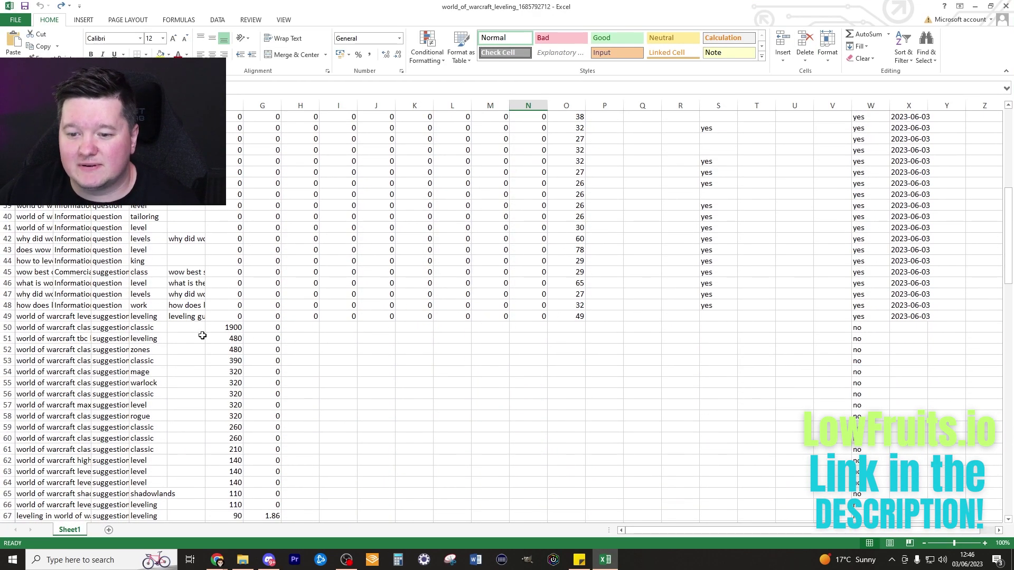
{"action": "scroll", "coordinate": [315, 345], "scroll_direction": "up", "scroll_amount": 3}
{"action": "scroll", "coordinate": [264, 316], "scroll_direction": "down", "scroll_amount": 7}
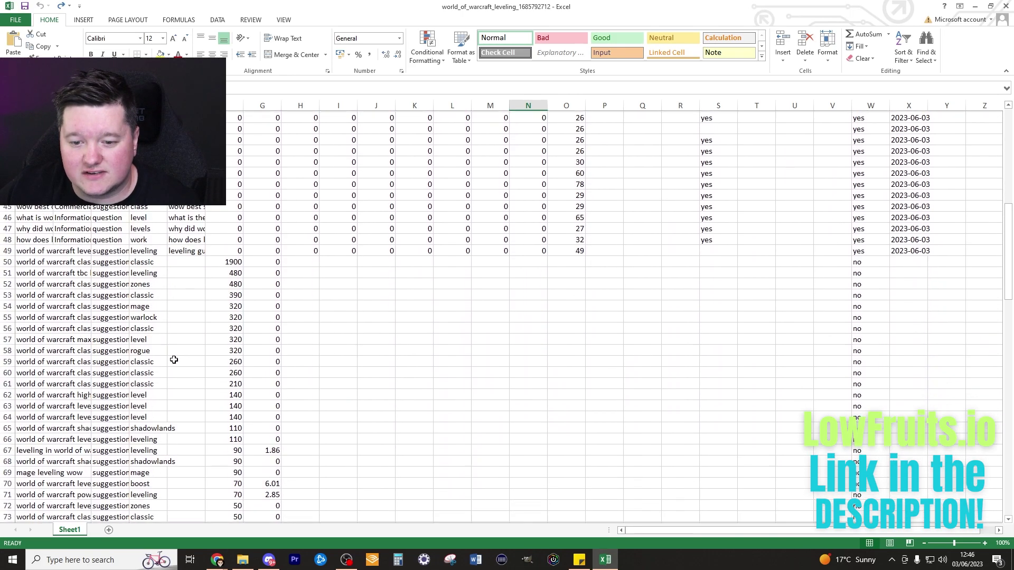
Copy the entire exported keyword table and switch back to the LowFruits report in Chrome
{"action": "key", "text": "ctrl+a"}
{"action": "scroll", "coordinate": [274, 209], "scroll_direction": "up", "scroll_amount": 5}
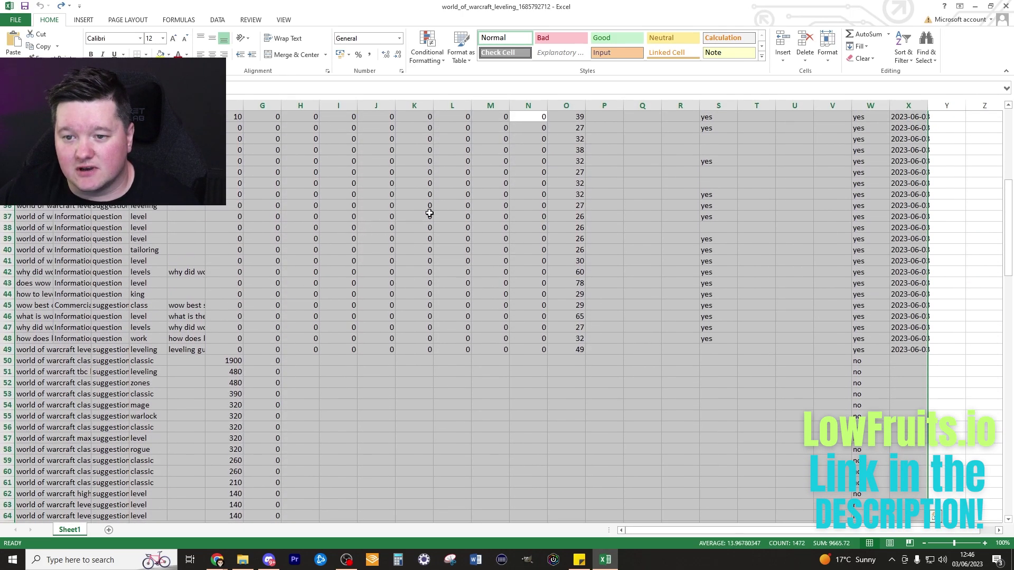
{"action": "key", "text": "ctrl+c"}
{"action": "left_click", "coordinate": [217, 559]}
{"action": "left_click", "coordinate": [331, 512]}
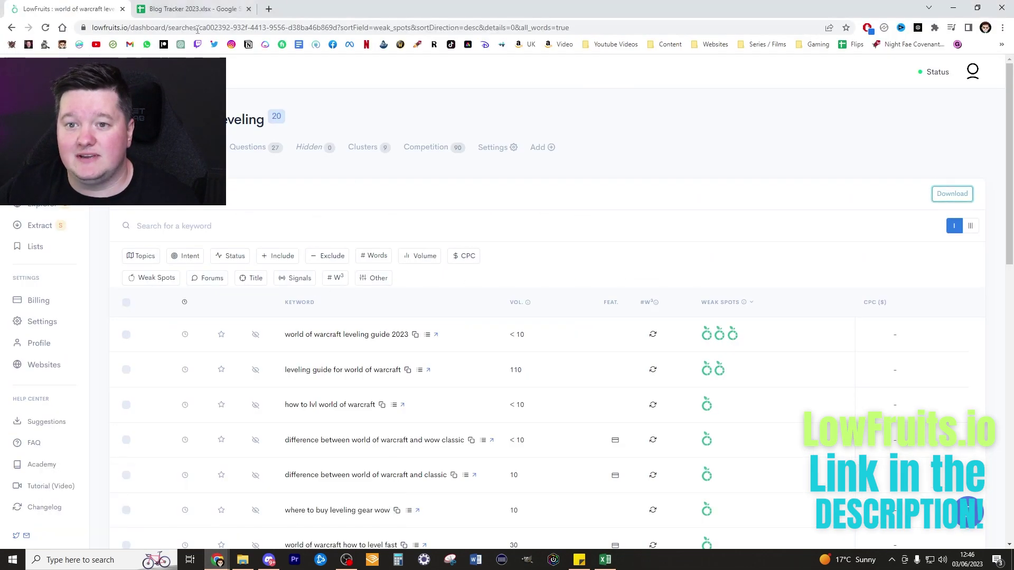
Open ChatGPT and submit the copied keyword table with the prompt "analyse this info and tell me what topics I should write articles about first:"
{"action": "left_click", "coordinate": [181, 44]}
{"action": "type", "text": "ana"}
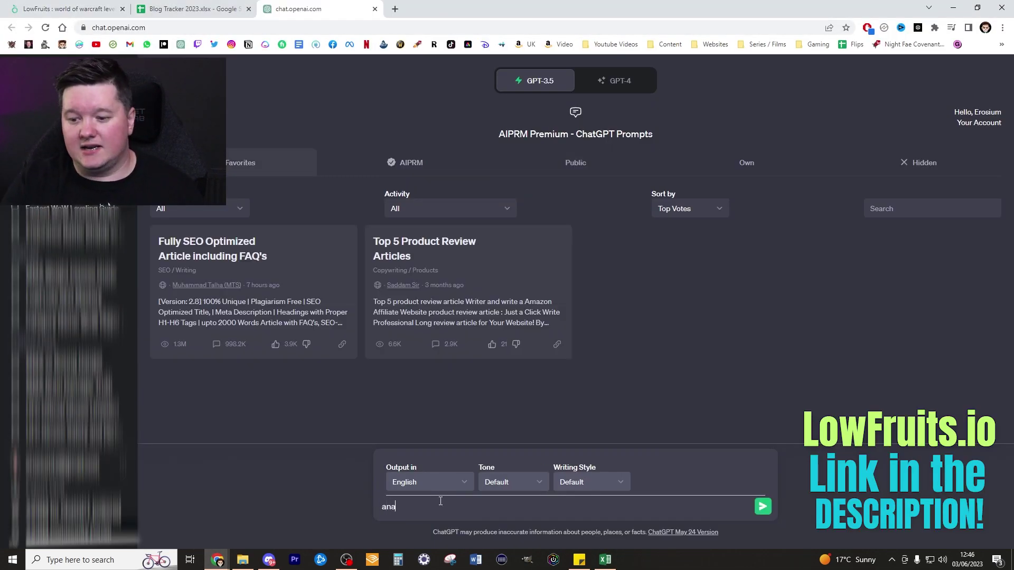
{"action": "type", "text": "lyse this info and tell me wha"}
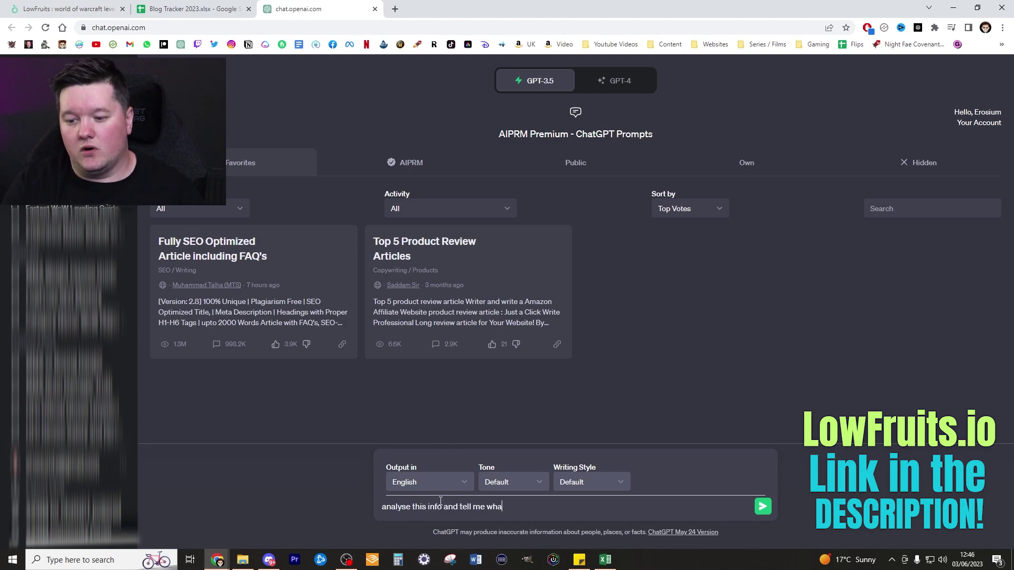
{"action": "type", "text": "uld write articles"}
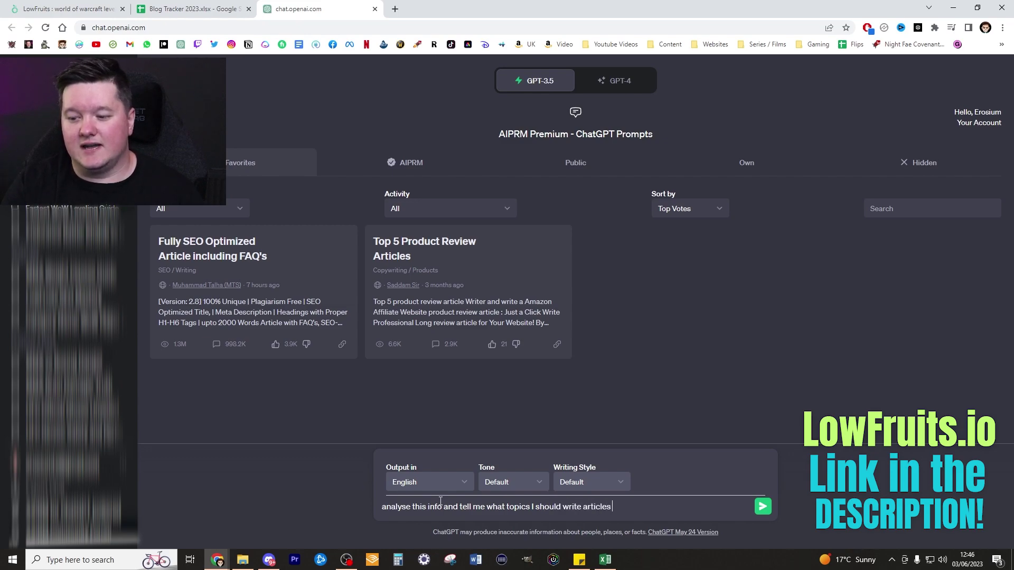
{"action": "type", "text": ":"}
{"action": "key", "text": "shift+Return"}
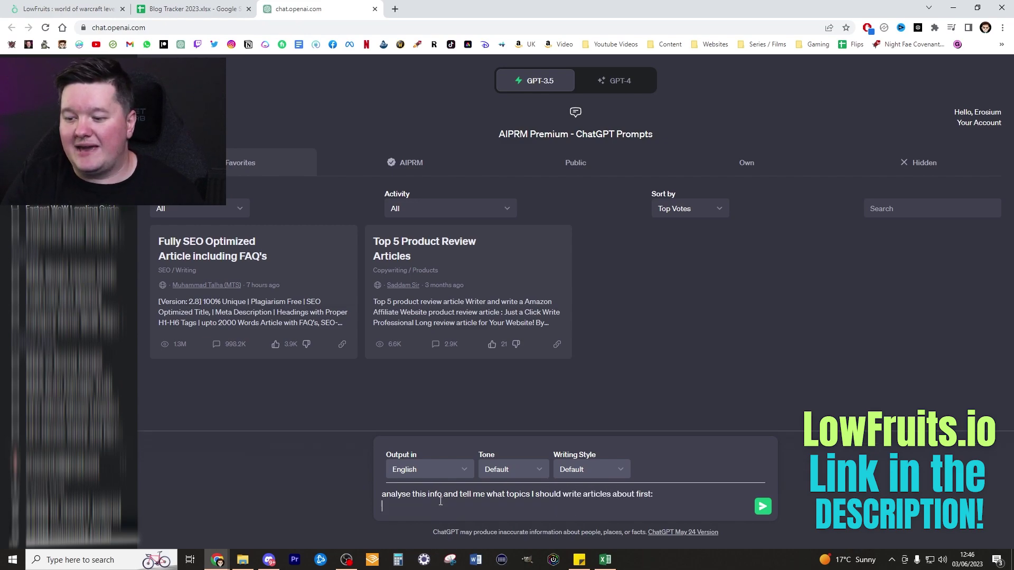
{"action": "key", "text": "ctrl+v"}
{"action": "key", "text": "Return"}
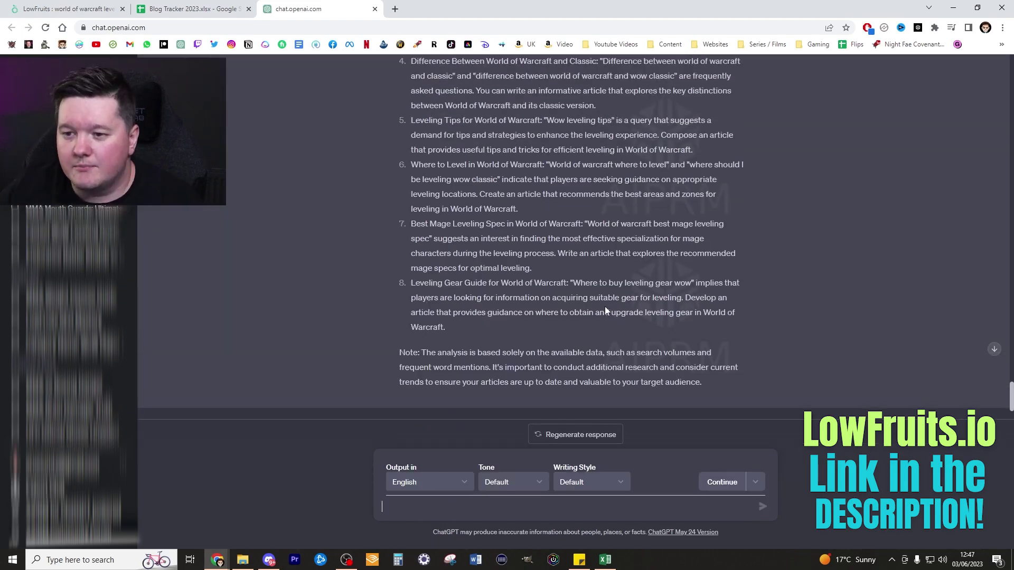
Read through the suggested article topics and highlight the title "Leveling Gear Guide for World of Warcraft"
{"action": "scroll", "coordinate": [624, 305], "scroll_direction": "up", "scroll_amount": 5}
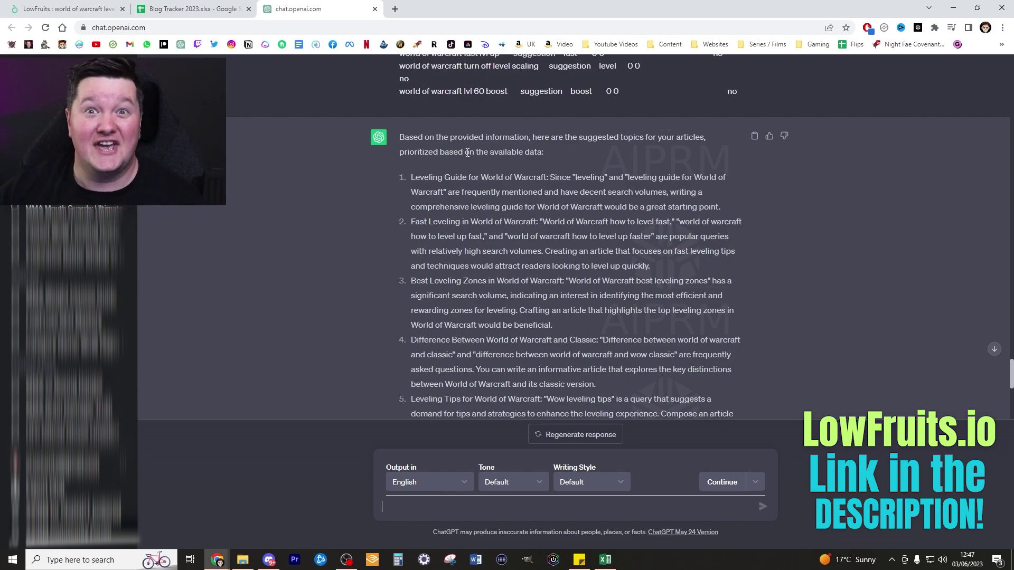
{"action": "scroll", "coordinate": [482, 161], "scroll_direction": "down", "scroll_amount": 4}
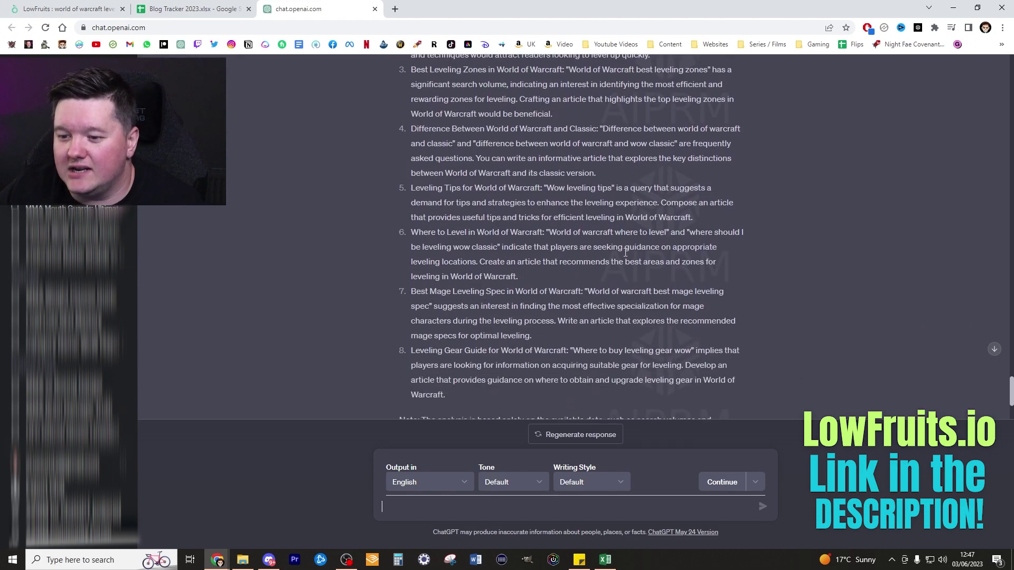
{"action": "scroll", "coordinate": [629, 248], "scroll_direction": "up", "scroll_amount": 5}
{"action": "scroll", "coordinate": [528, 296], "scroll_direction": "down", "scroll_amount": 5}
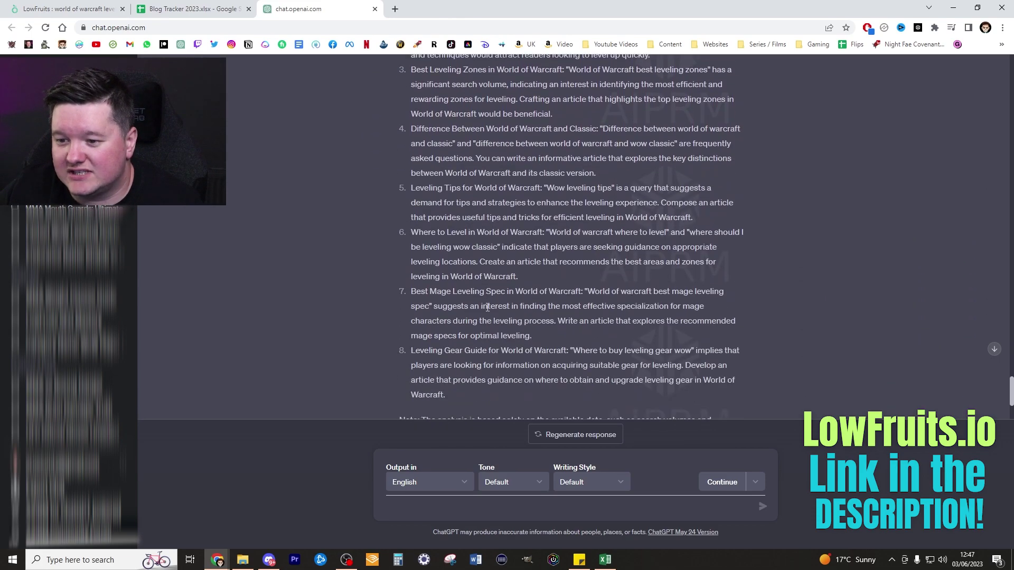
{"action": "left_click_drag", "start_coordinate": [411, 350], "coordinate": [566, 355]}
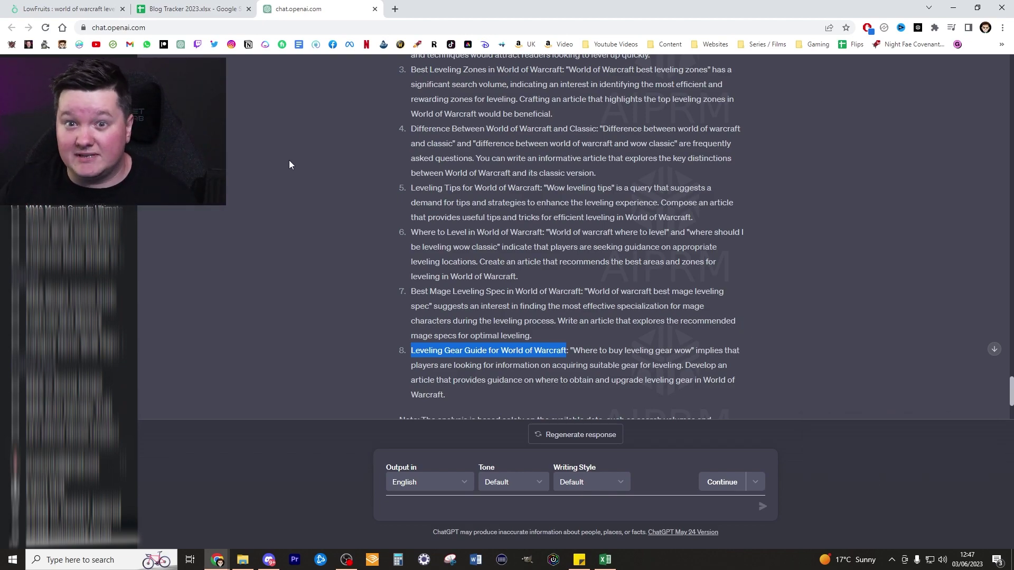
Return to the world of warcraft leveling report in LowFruits and close the ChatGPT tab
{"action": "key", "text": "ctrl+1"}
{"action": "scroll", "coordinate": [605, 257], "scroll_direction": "up", "scroll_amount": 1}
{"action": "scroll", "coordinate": [608, 200], "scroll_direction": "down", "scroll_amount": 1}
{"action": "scroll", "coordinate": [610, 199], "scroll_direction": "up", "scroll_amount": 2}
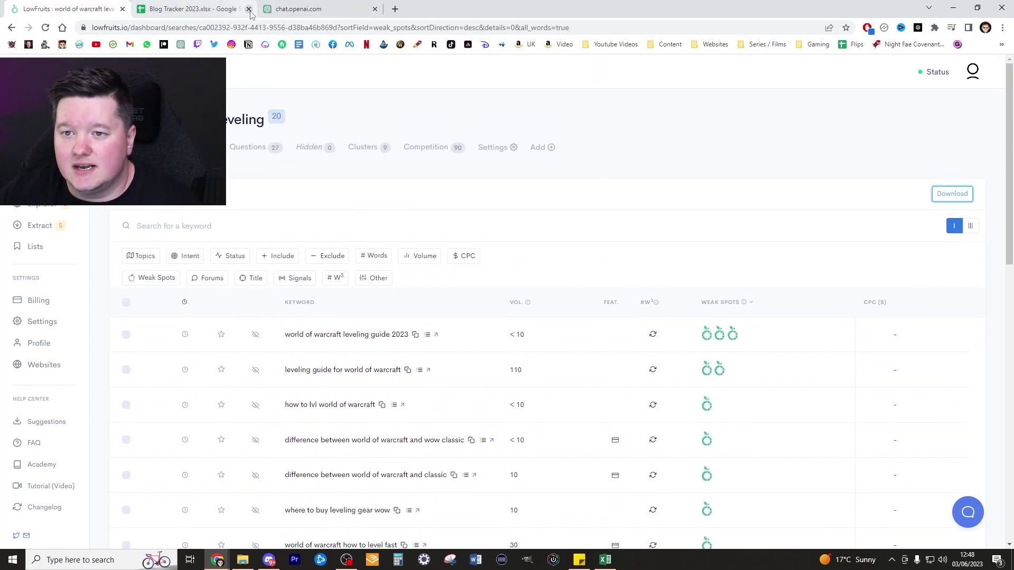
{"action": "left_click", "coordinate": [375, 9]}
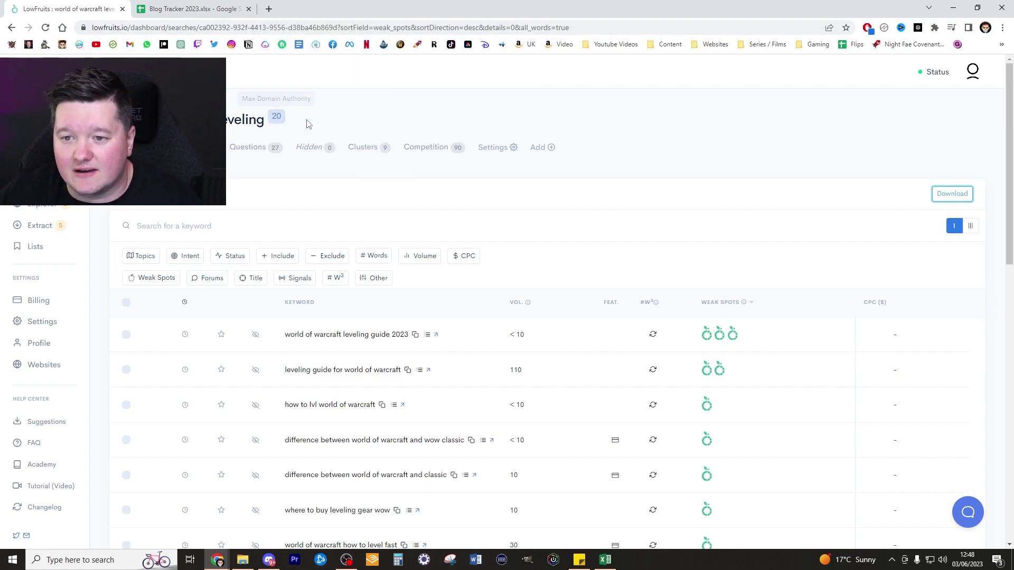
Find keywords for the seed "WoW Dragonflight" in English for the United States and access all keyword ideas for free
{"action": "left_click", "coordinate": [393, 294]}
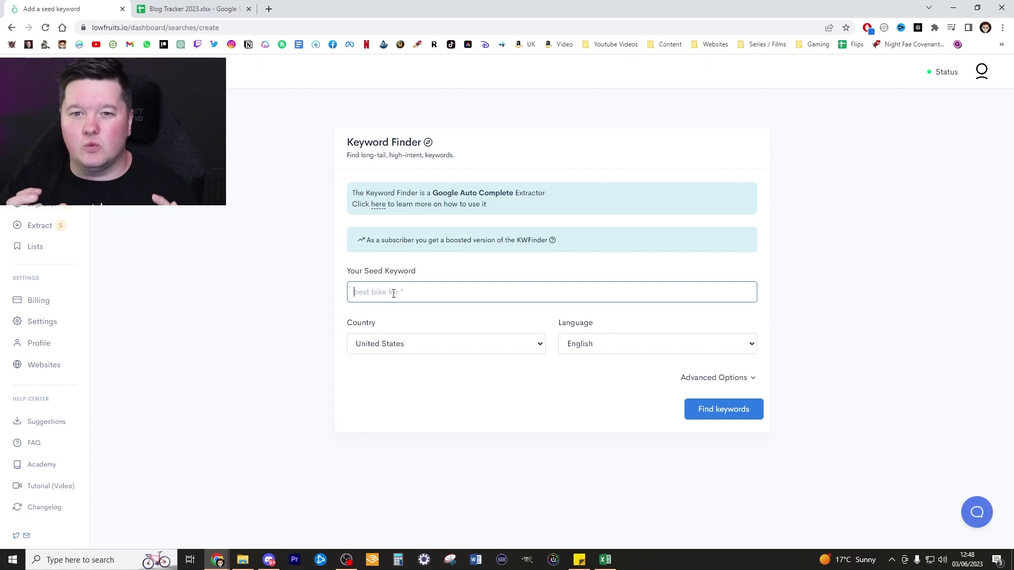
{"action": "type", "text": "WoW Dragonflight"}
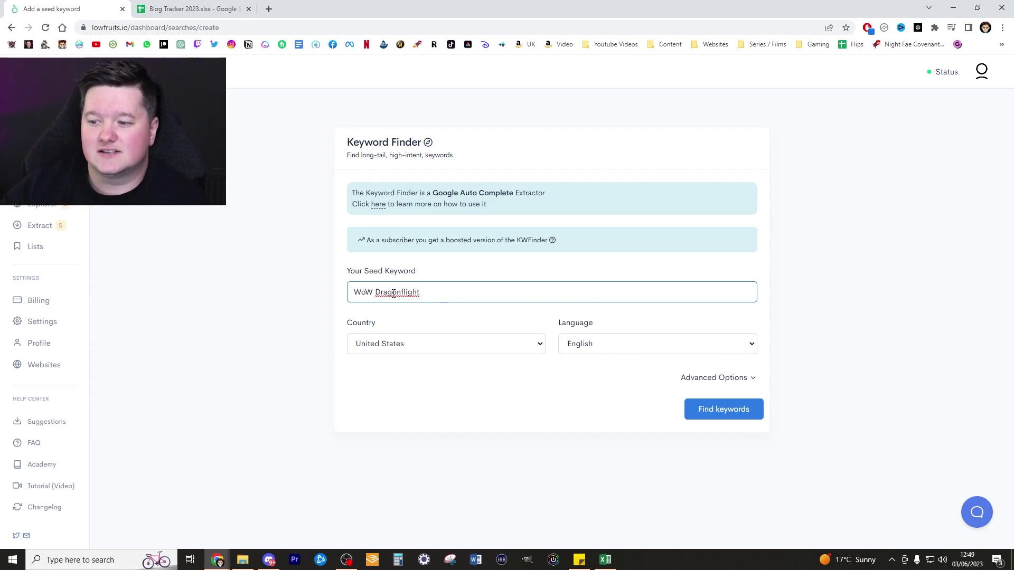
{"action": "left_click", "coordinate": [715, 420]}
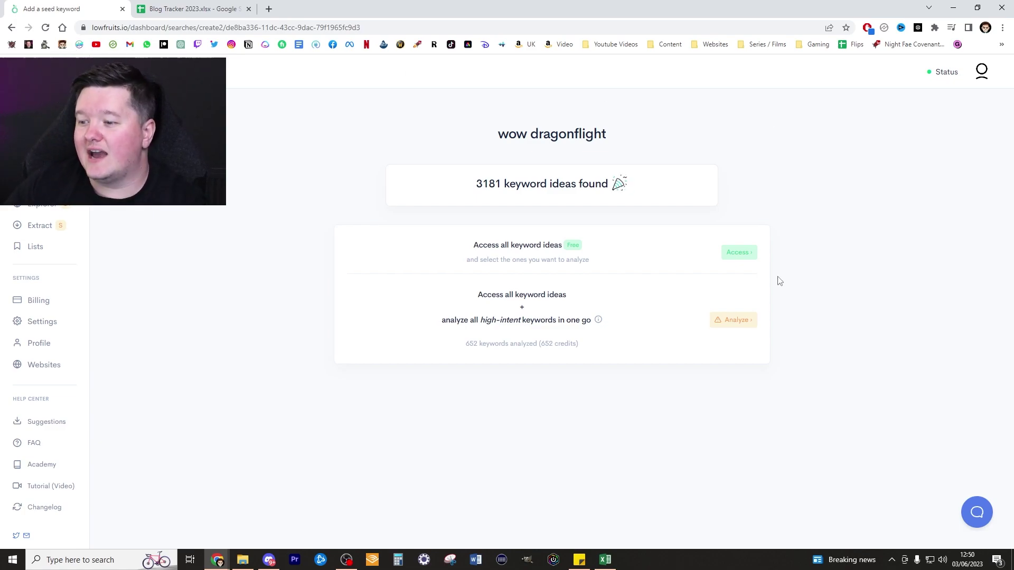
{"action": "mouse_move", "coordinate": [598, 320]}
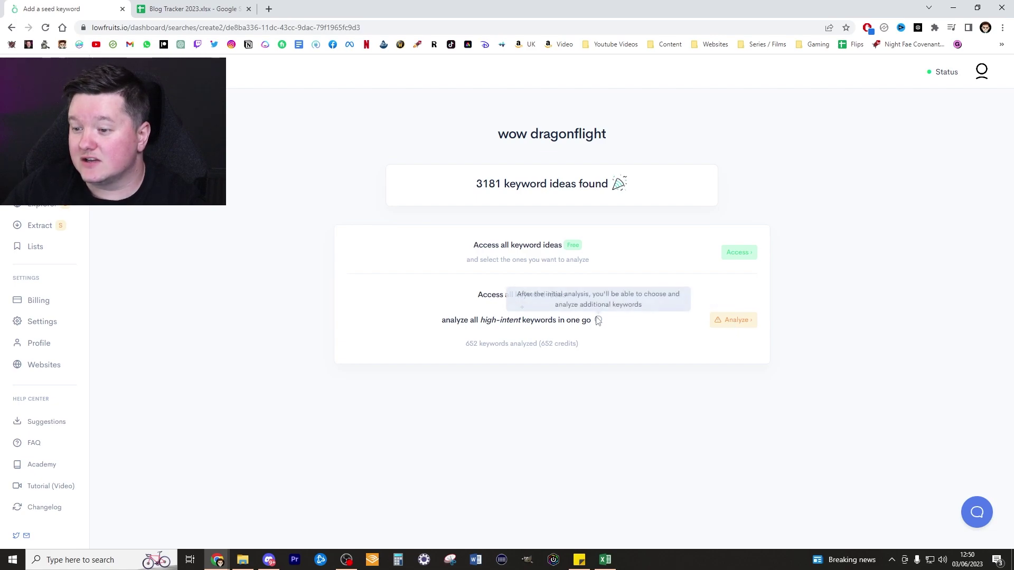
{"action": "left_click", "coordinate": [734, 254]}
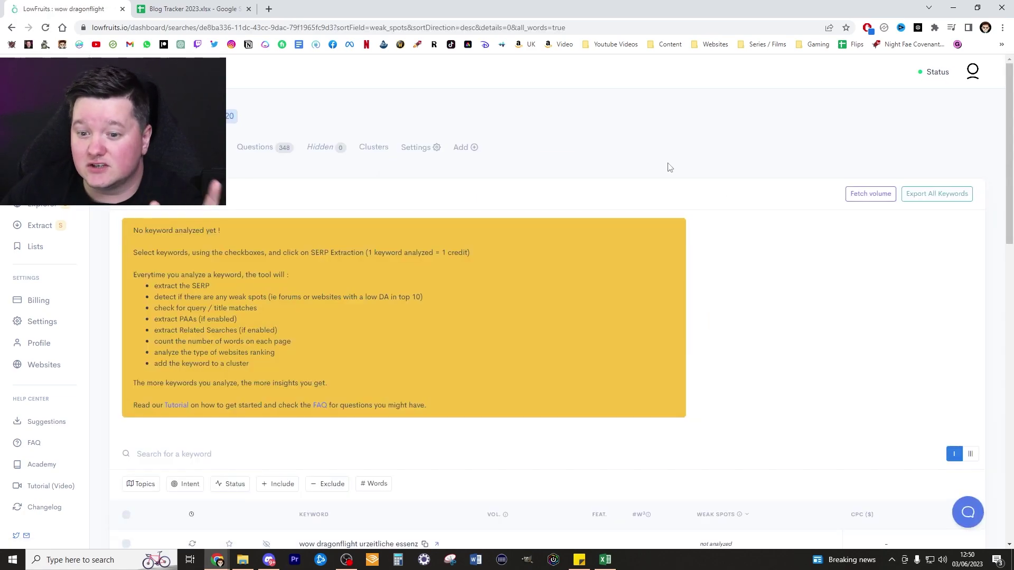
Copy the keyword "wow dragonflight snail mount" into the first empty cell of the Mounts column in the blog tracker sheet
{"action": "scroll", "coordinate": [670, 167], "scroll_direction": "down", "scroll_amount": 7}
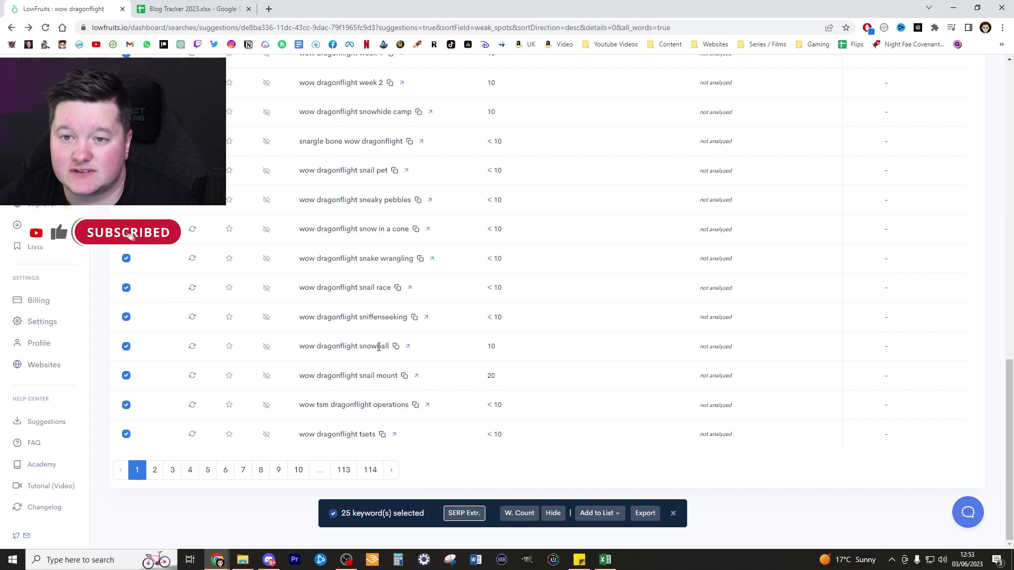
{"action": "left_click", "coordinate": [190, 9]}
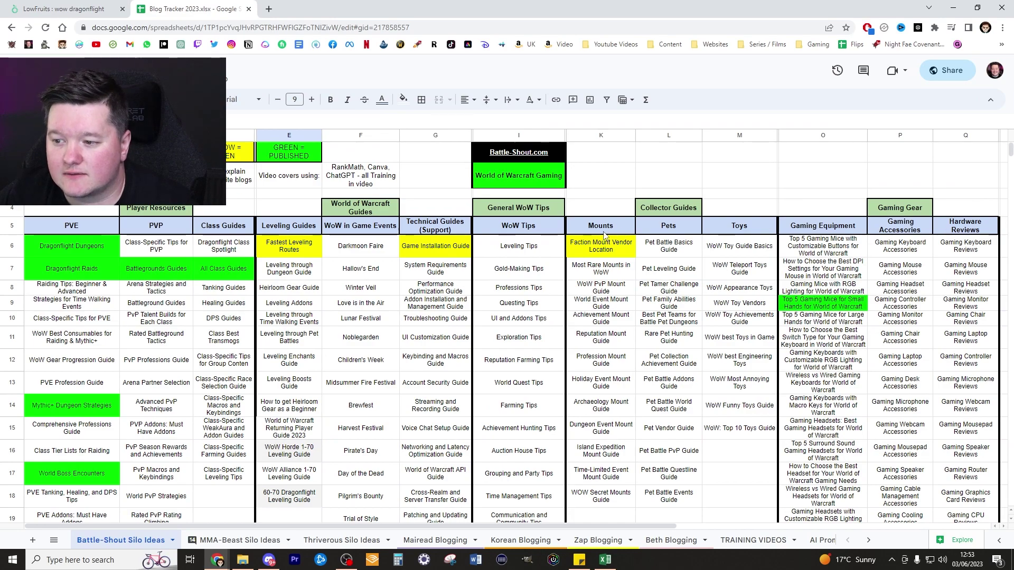
{"action": "key", "text": "ctrl+Tab"}
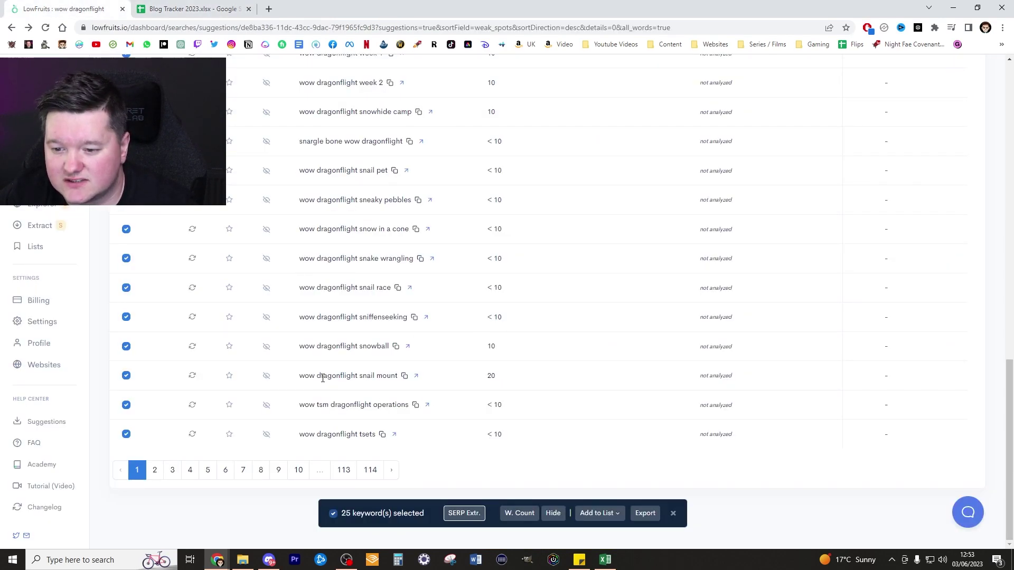
{"action": "left_click", "coordinate": [404, 376]}
{"action": "key", "text": "ctrl+Tab"}
{"action": "scroll", "coordinate": [437, 306], "scroll_direction": "down", "scroll_amount": 3}
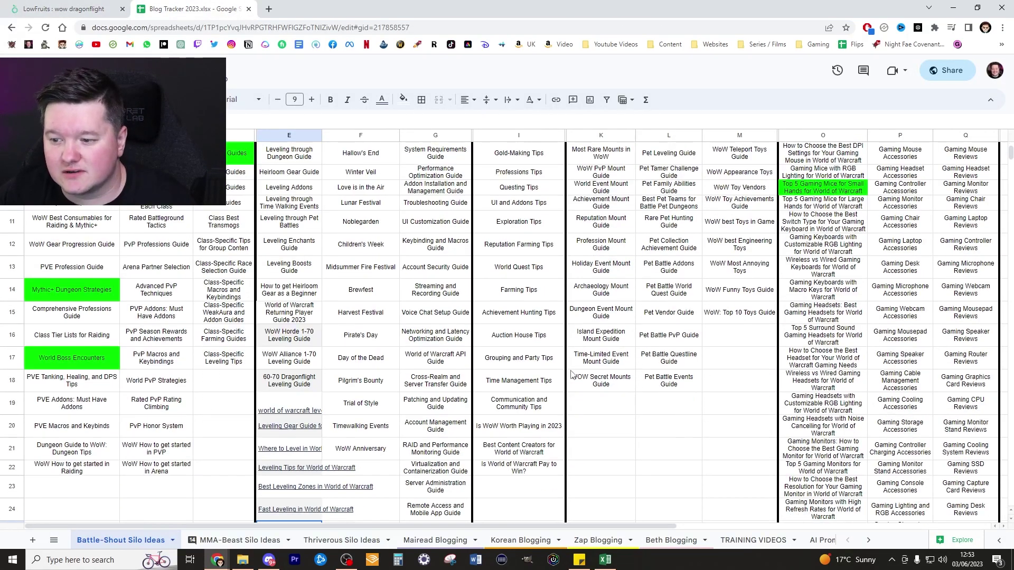
{"action": "left_click", "coordinate": [611, 398]}
{"action": "key", "text": "ctrl+v"}
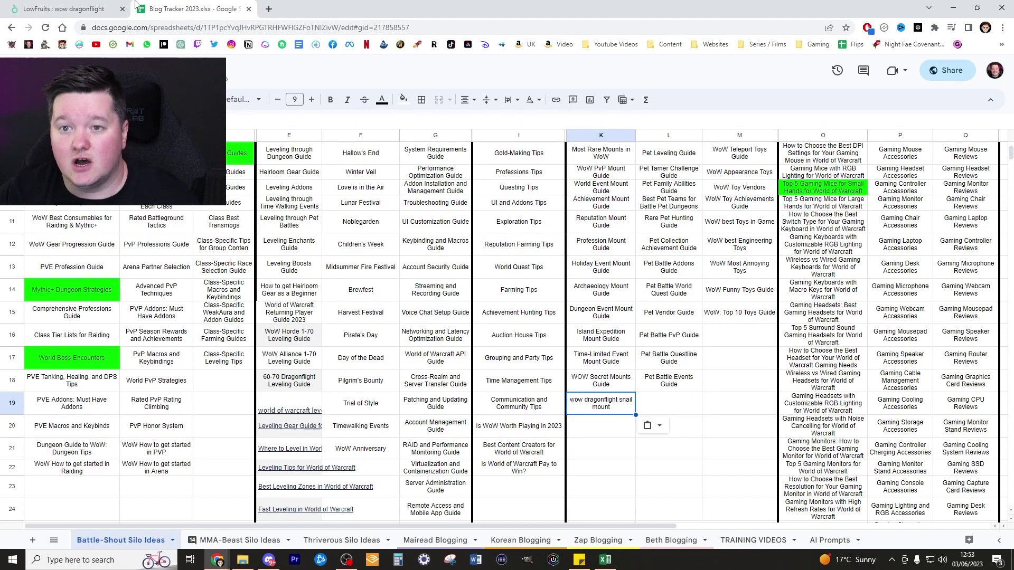
Look through the second and third pages of the wow dragonflight keywords in LowFruits, examining their search volumes
{"action": "key", "text": "ctrl+Tab"}
{"action": "left_click", "coordinate": [392, 470]}
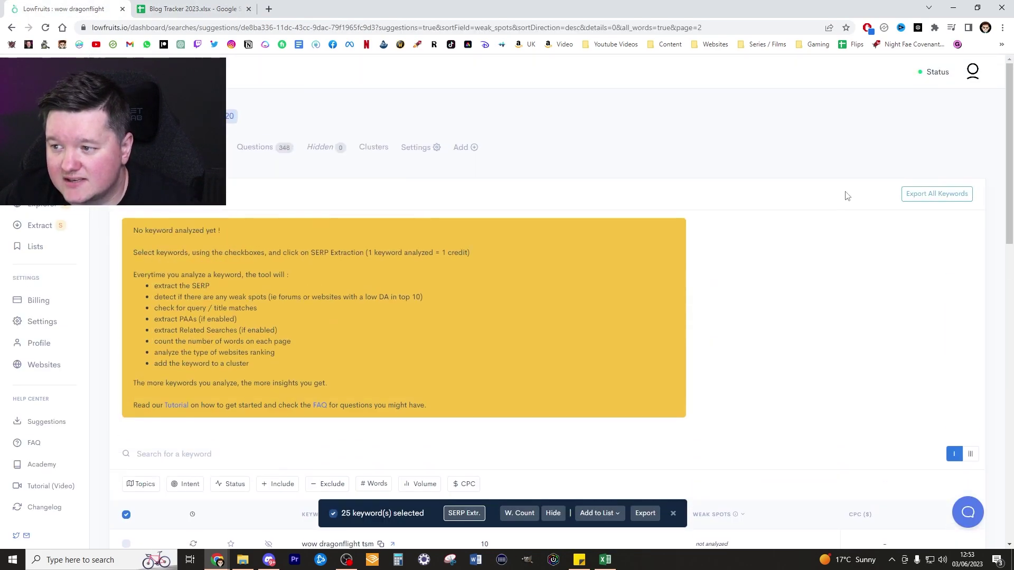
{"action": "scroll", "coordinate": [686, 227], "scroll_direction": "down", "scroll_amount": 12}
{"action": "scroll", "coordinate": [608, 286], "scroll_direction": "down", "scroll_amount": 3}
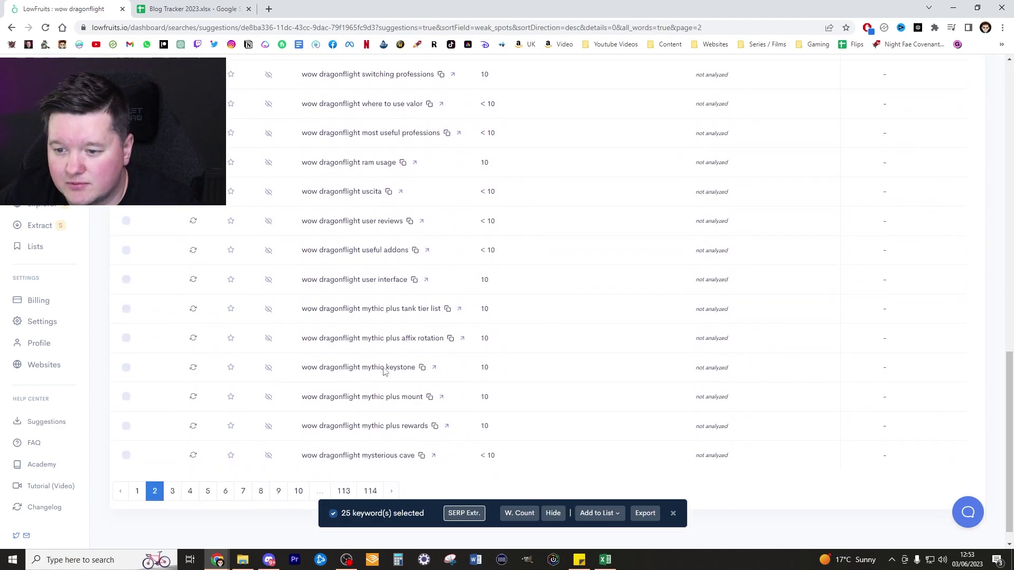
{"action": "left_click", "coordinate": [173, 470]}
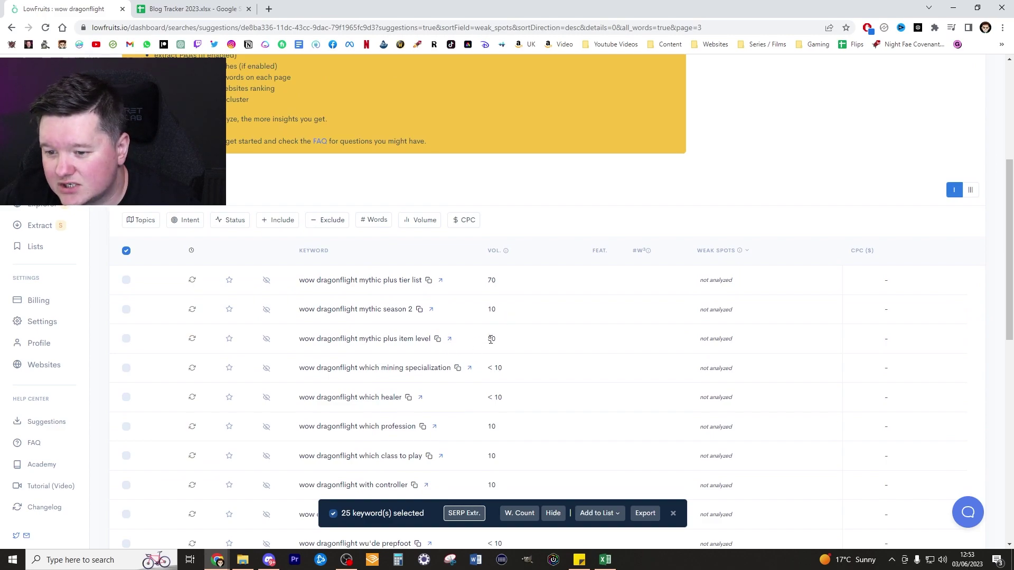
{"action": "scroll", "coordinate": [438, 347], "scroll_direction": "down", "scroll_amount": 3}
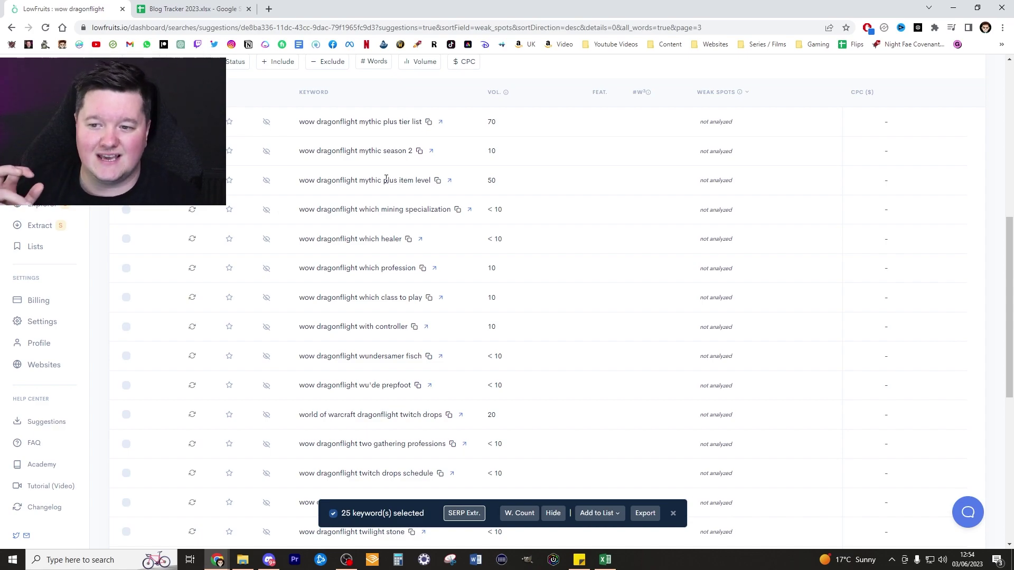
{"action": "scroll", "coordinate": [397, 299], "scroll_direction": "down", "scroll_amount": 7}
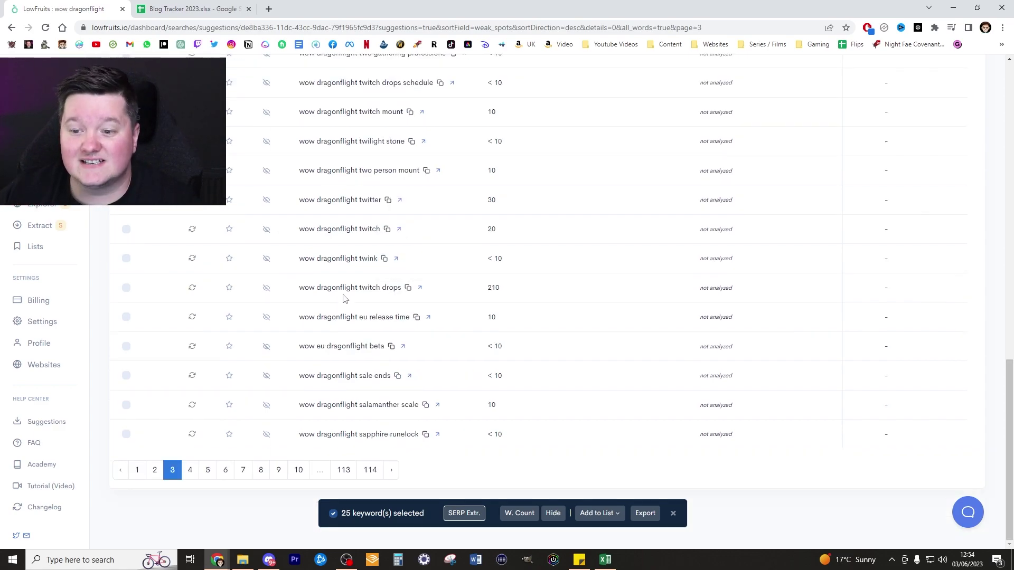
Copy the keyword "wow dragonflight twitch drops", check the WoW in Game Events column of the blog tracker, and return to LowFruits
{"action": "left_click", "coordinate": [408, 292]}
{"action": "key", "text": "ctrl+Tab"}
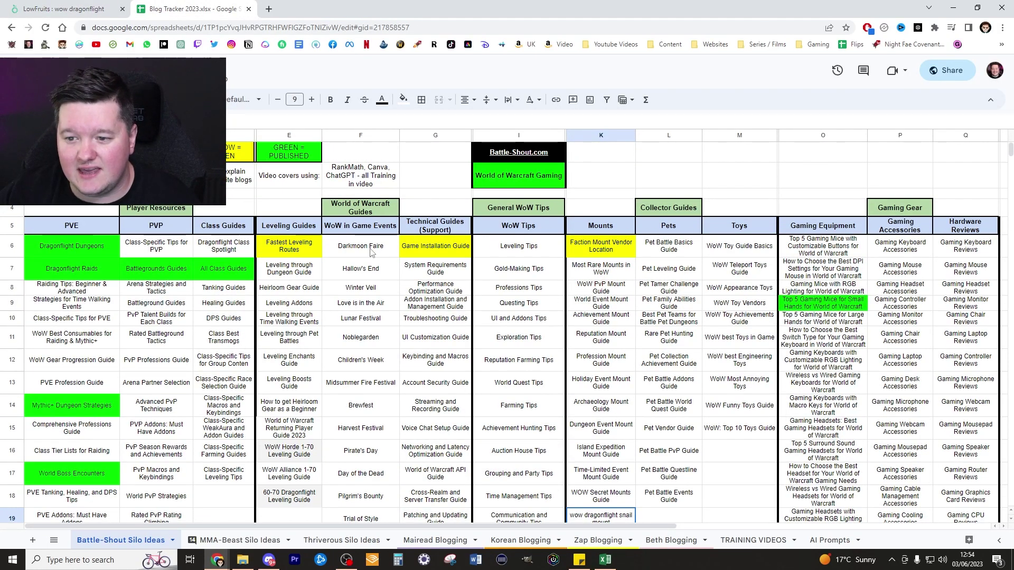
{"action": "scroll", "coordinate": [404, 333], "scroll_direction": "down", "scroll_amount": 1}
{"action": "scroll", "coordinate": [359, 295], "scroll_direction": "down", "scroll_amount": 3}
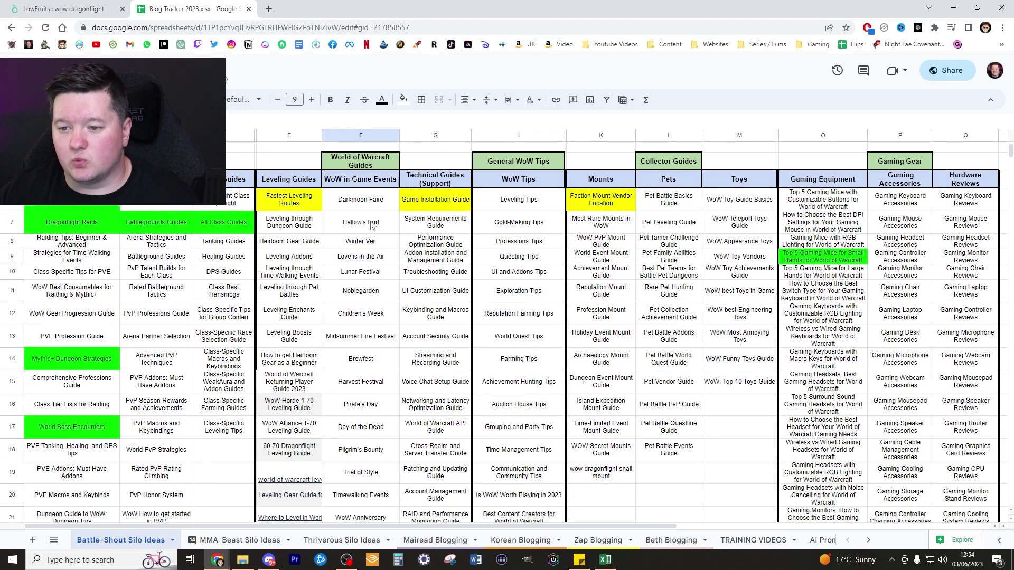
{"action": "key", "text": "ctrl+shift+Tab"}
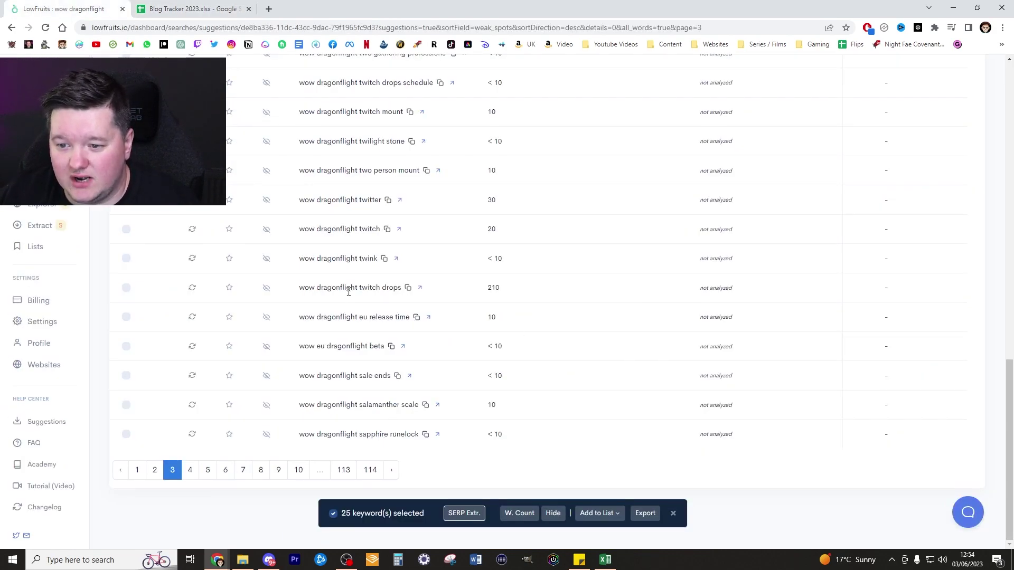
Look through the fourth page of keywords, sort the list by descending volume and examine its fifth page
{"action": "left_click", "coordinate": [191, 470]}
{"action": "scroll", "coordinate": [290, 296], "scroll_direction": "down", "scroll_amount": 7}
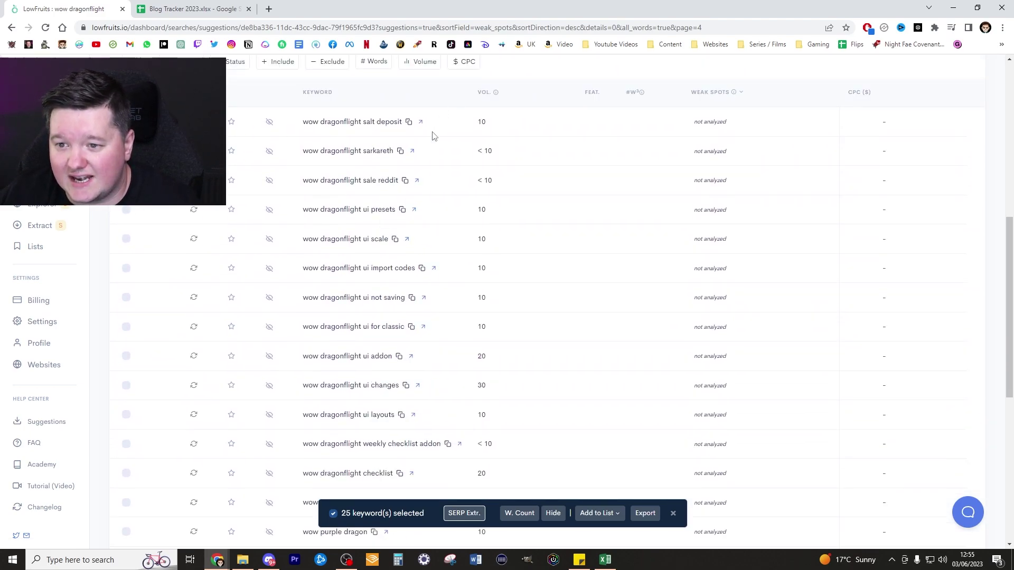
{"action": "scroll", "coordinate": [444, 338], "scroll_direction": "down", "scroll_amount": 4}
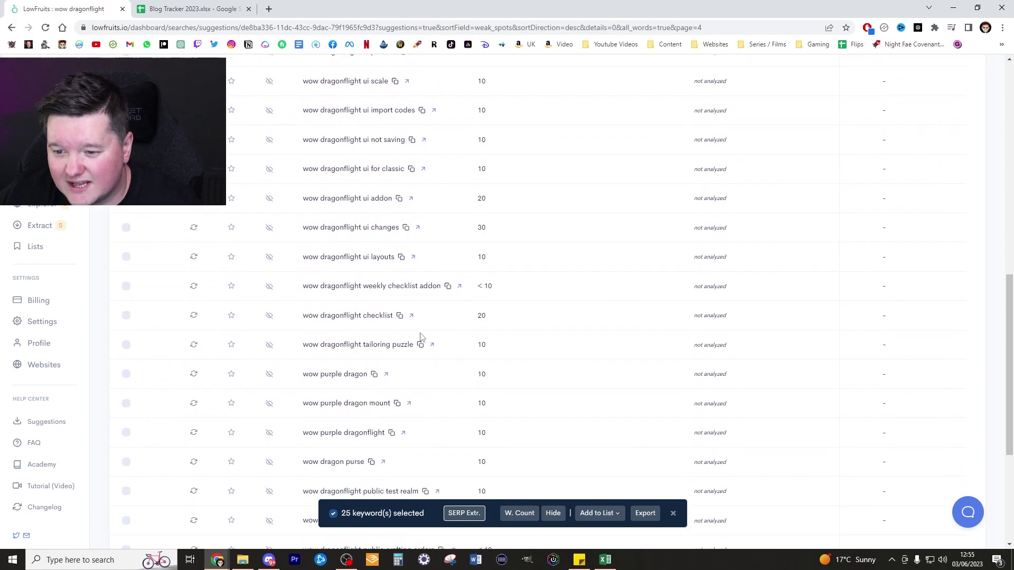
{"action": "scroll", "coordinate": [451, 310], "scroll_direction": "down", "scroll_amount": 3}
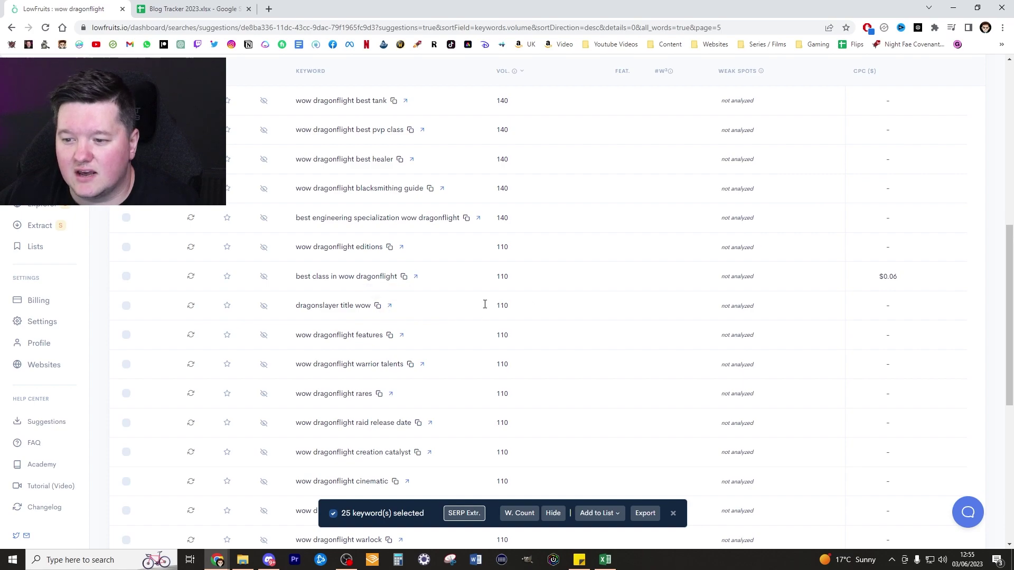
Copy the keyword "dragonslayer title wow" and check the blog tracker sheet, selecting the first empty cell of its WoW Tips column
{"action": "middle_click", "coordinate": [379, 306]}
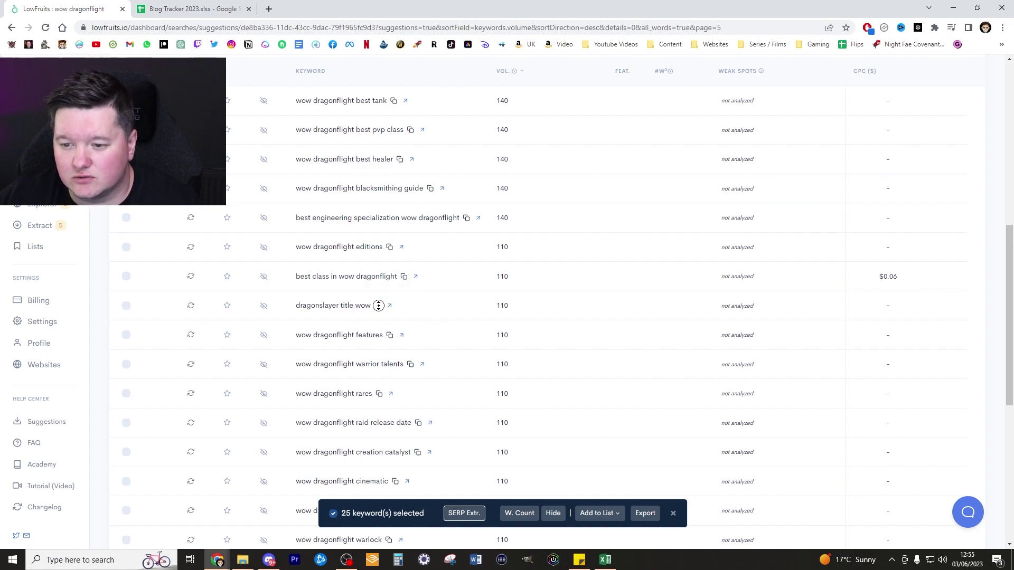
{"action": "left_click", "coordinate": [378, 305]}
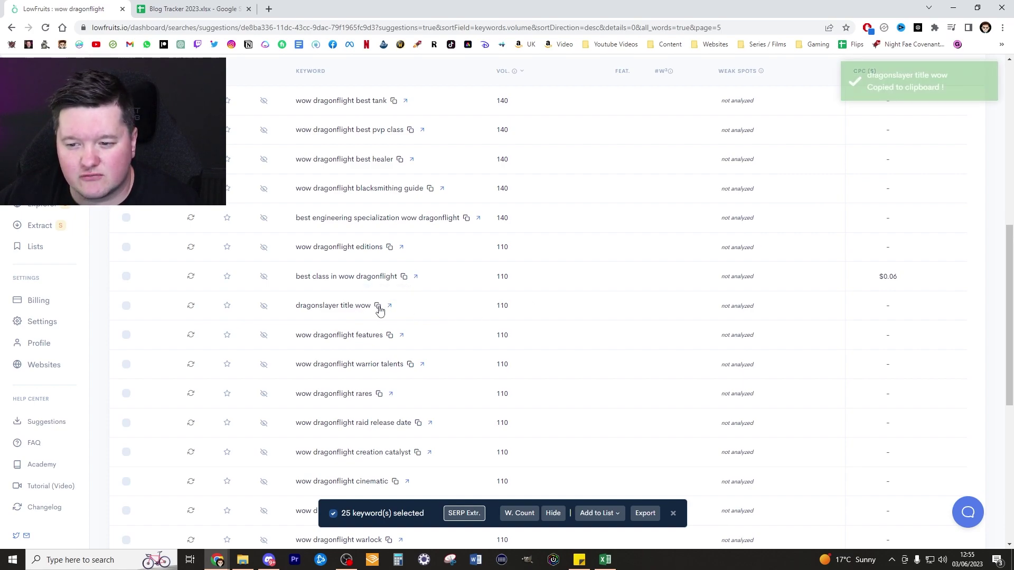
{"action": "left_click", "coordinate": [204, 8]}
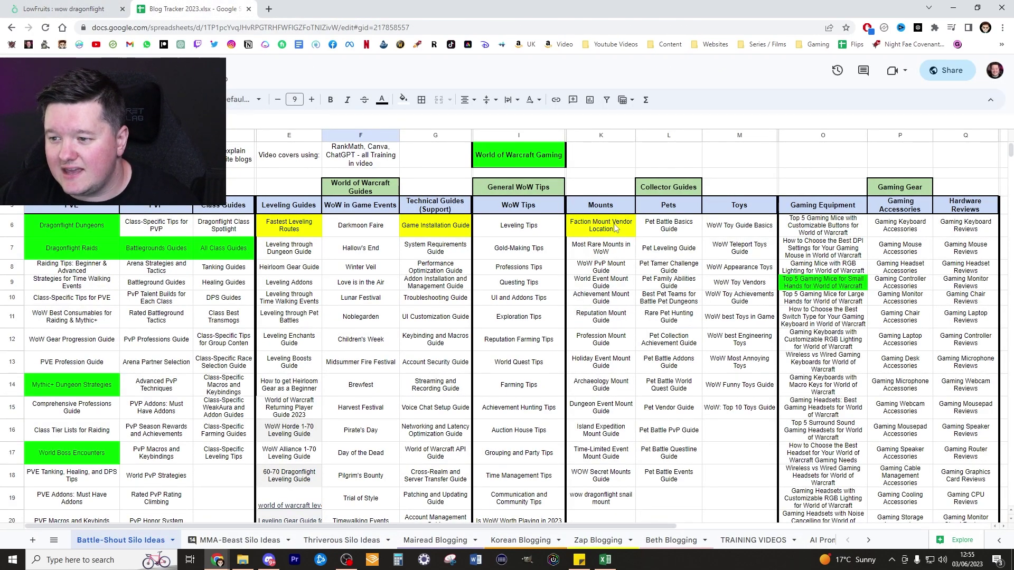
{"action": "scroll", "coordinate": [614, 228], "scroll_direction": "down", "scroll_amount": 5}
{"action": "left_click", "coordinate": [540, 370]}
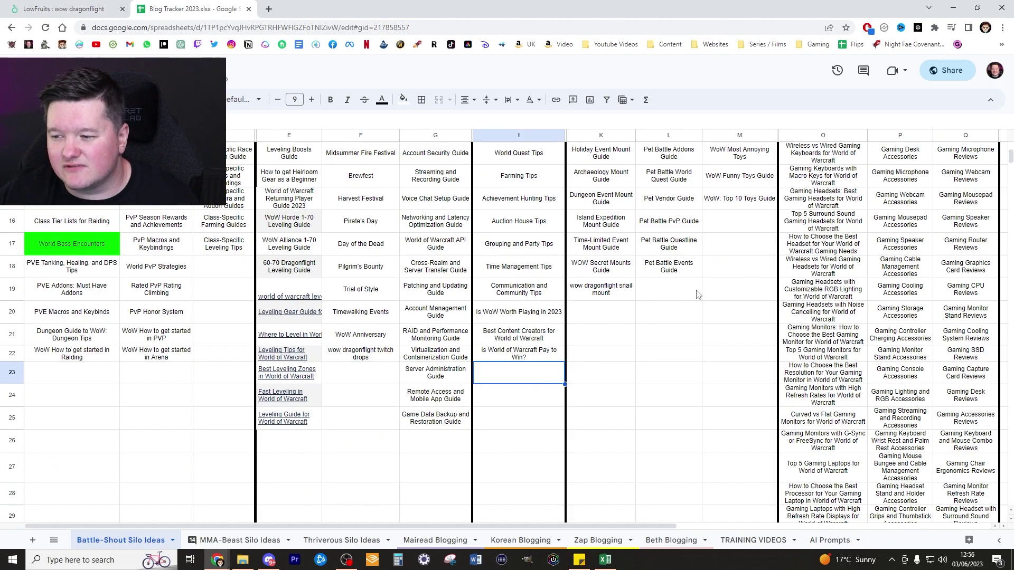
{"action": "scroll", "coordinate": [690, 294], "scroll_direction": "up", "scroll_amount": 5}
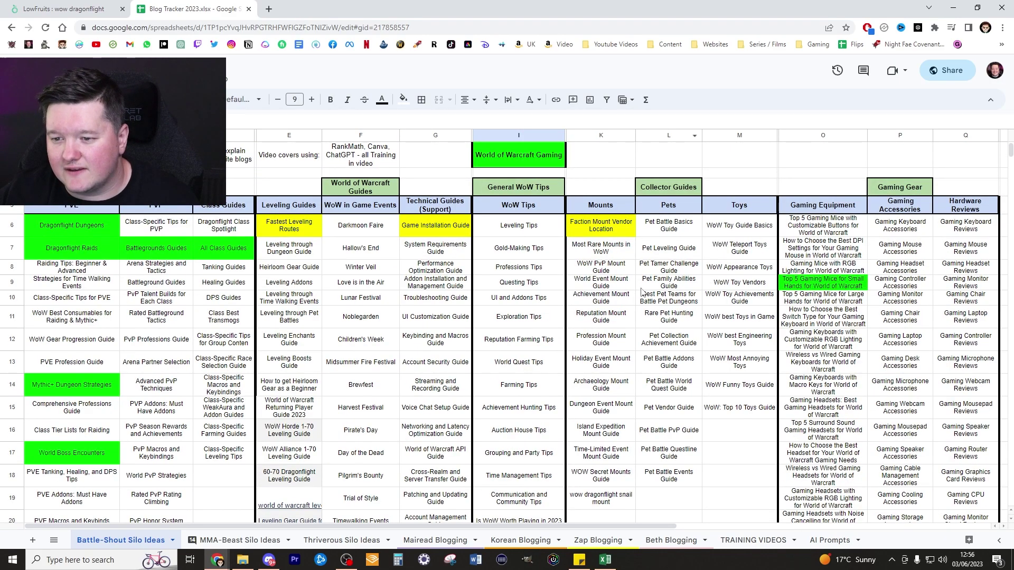
{"action": "scroll", "coordinate": [608, 296], "scroll_direction": "down", "scroll_amount": 3}
Copy the keyword "wow dragonflight alt leveling" from the sixth LowFruits results page, look over the blog tracker sheet, and return to LowFruits
{"action": "left_click", "coordinate": [85, 8]}
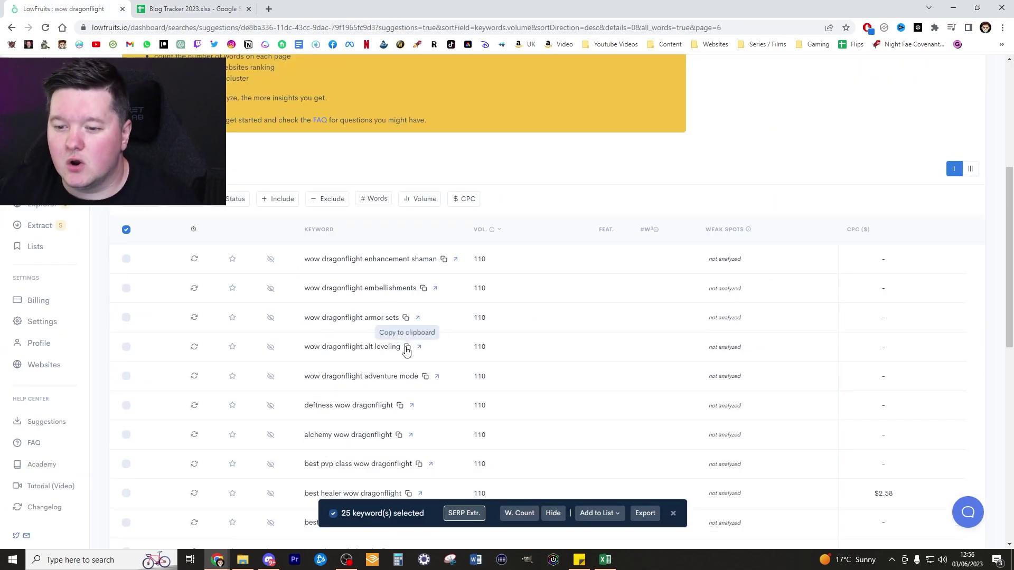
{"action": "left_click", "coordinate": [407, 349]}
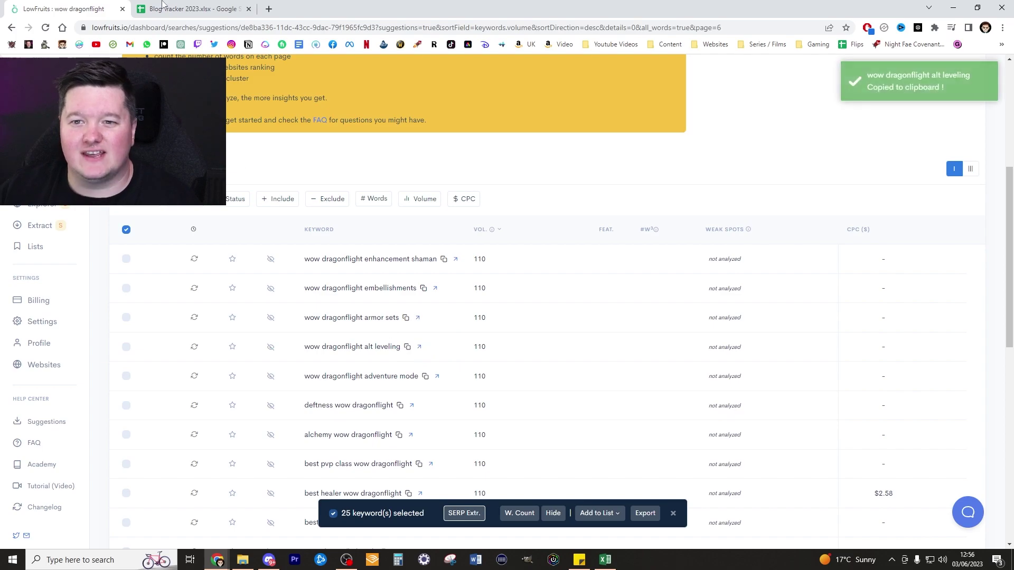
{"action": "key", "text": "ctrl+Tab"}
{"action": "scroll", "coordinate": [600, 425], "scroll_direction": "up", "scroll_amount": 5}
{"action": "scroll", "coordinate": [599, 425], "scroll_direction": "down", "scroll_amount": 5}
{"action": "key", "text": "ctrl+shift+Tab"}
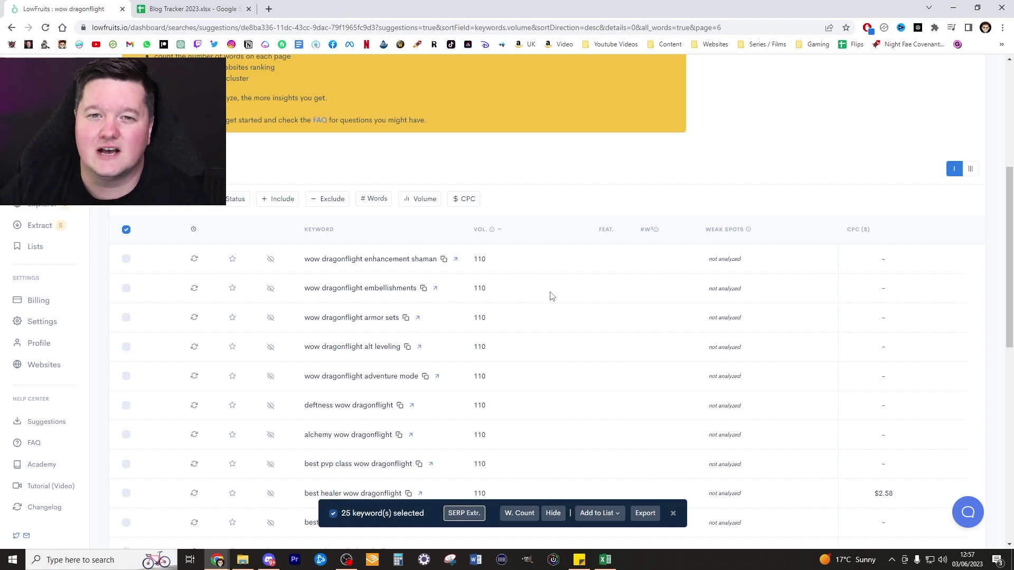
Start a new LowFruits keyword search with the seed keyword "World of Warcraft PC" for United States in English
{"action": "scroll", "coordinate": [552, 297], "scroll_direction": "up", "scroll_amount": 4}
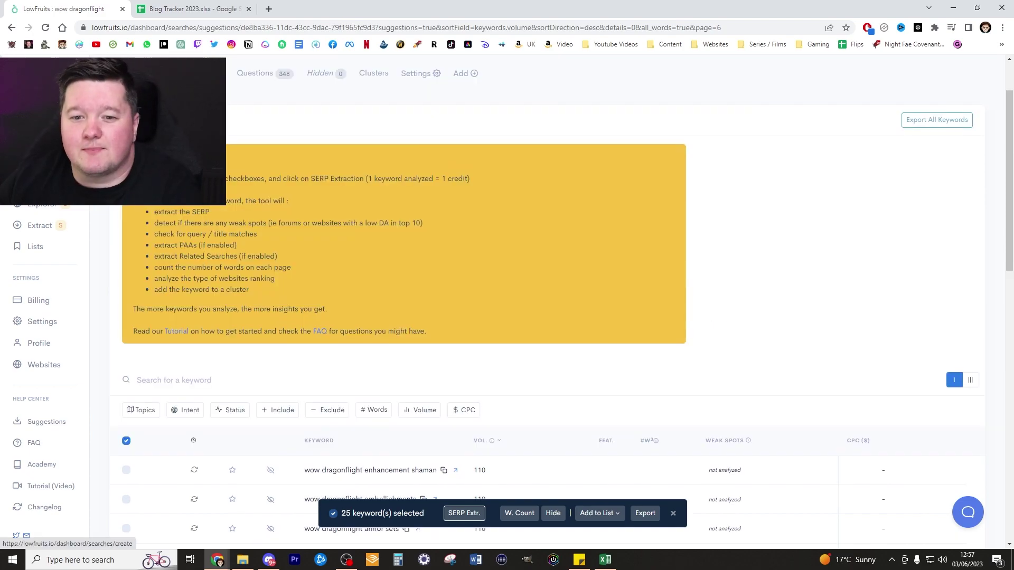
{"action": "left_click", "coordinate": [40, 183]}
{"action": "left_click", "coordinate": [453, 288]}
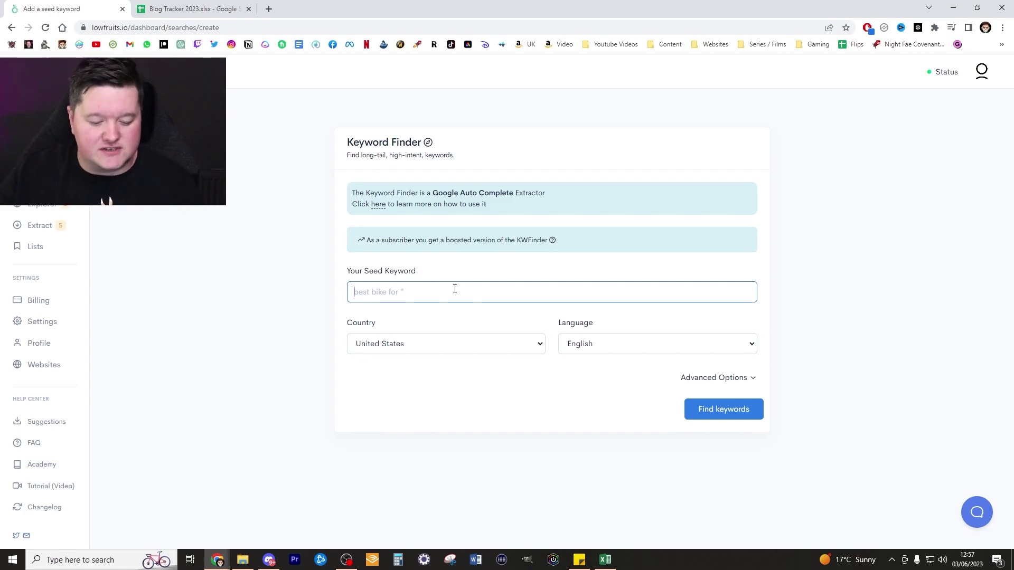
{"action": "key", "text": "ctrl+v"}
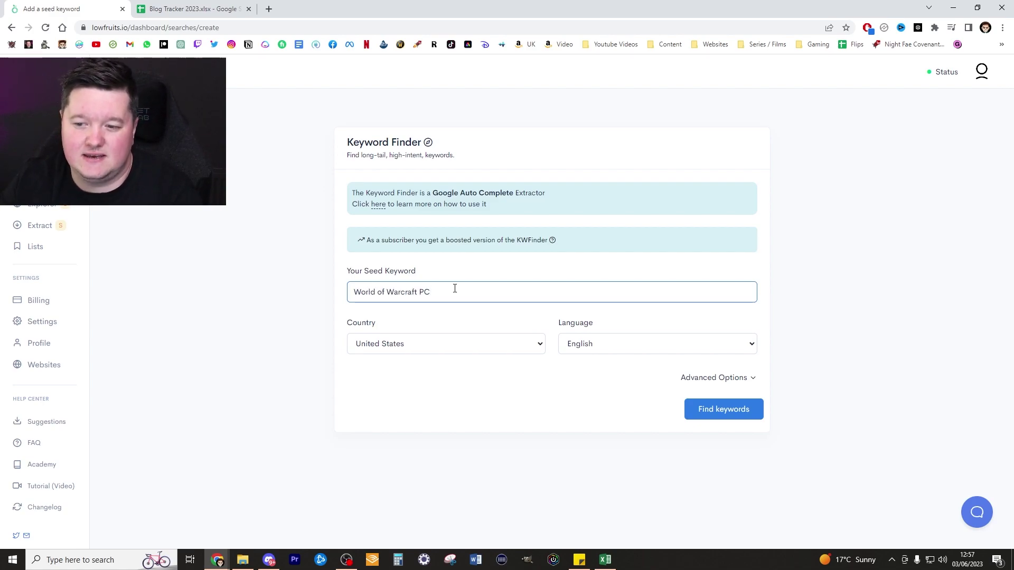
{"action": "left_click", "coordinate": [740, 411]}
Examine the Gaming Gear topics in the blog tracker sheet, selecting Gaming Mouse Accessories, and return to LowFruits
{"action": "key", "text": "ctrl+Tab"}
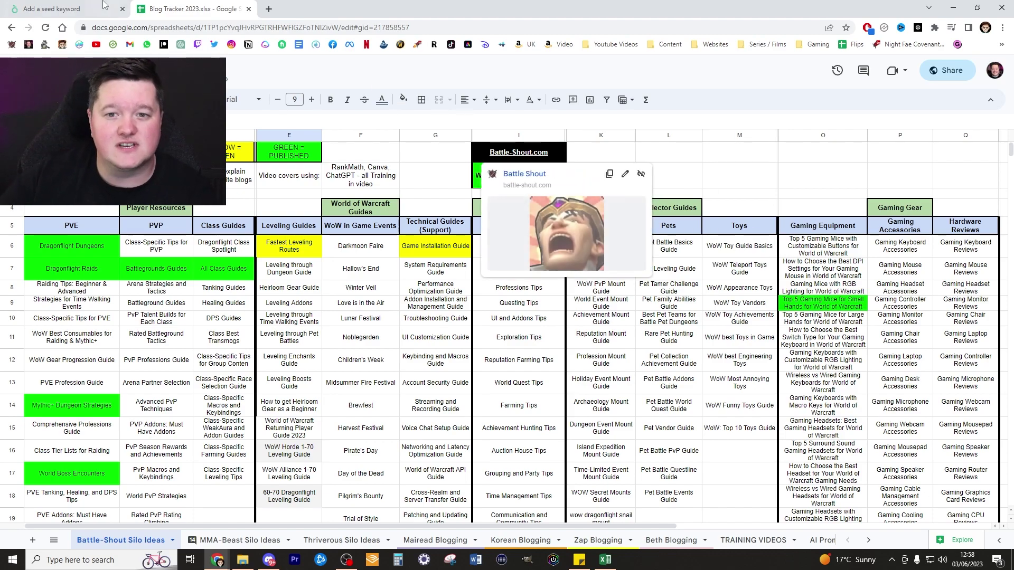
{"action": "left_click", "coordinate": [898, 270]}
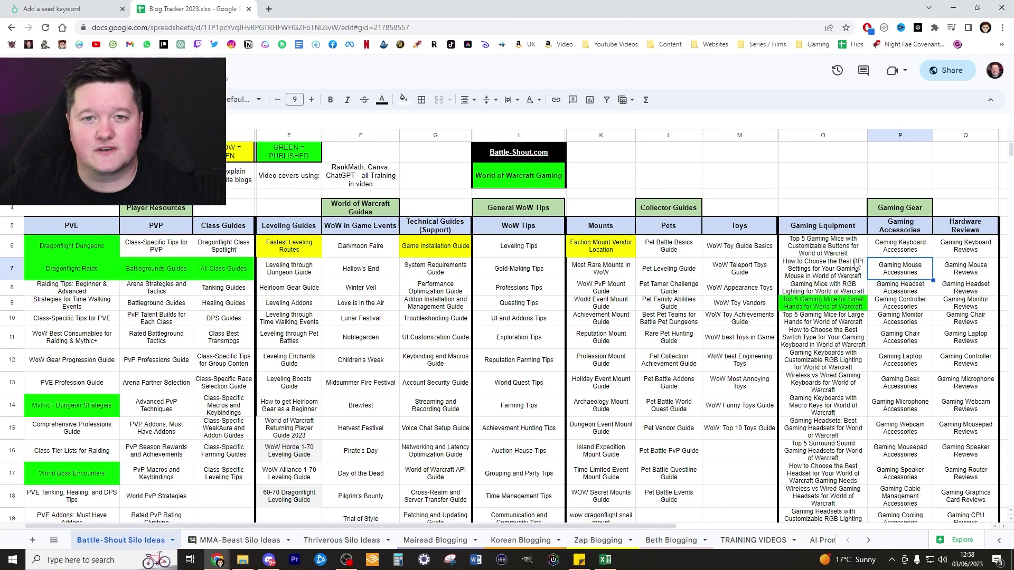
{"action": "left_click", "coordinate": [91, 7]}
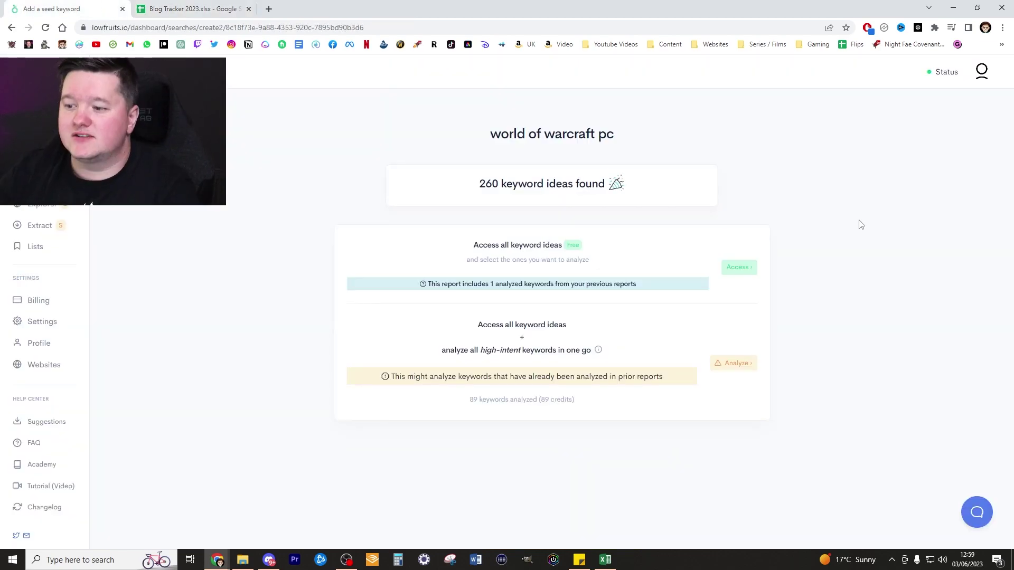
Access all free keyword ideas for "world of warcraft pc" without analysis and look through the first two pages for useful topics
{"action": "left_click", "coordinate": [740, 267]}
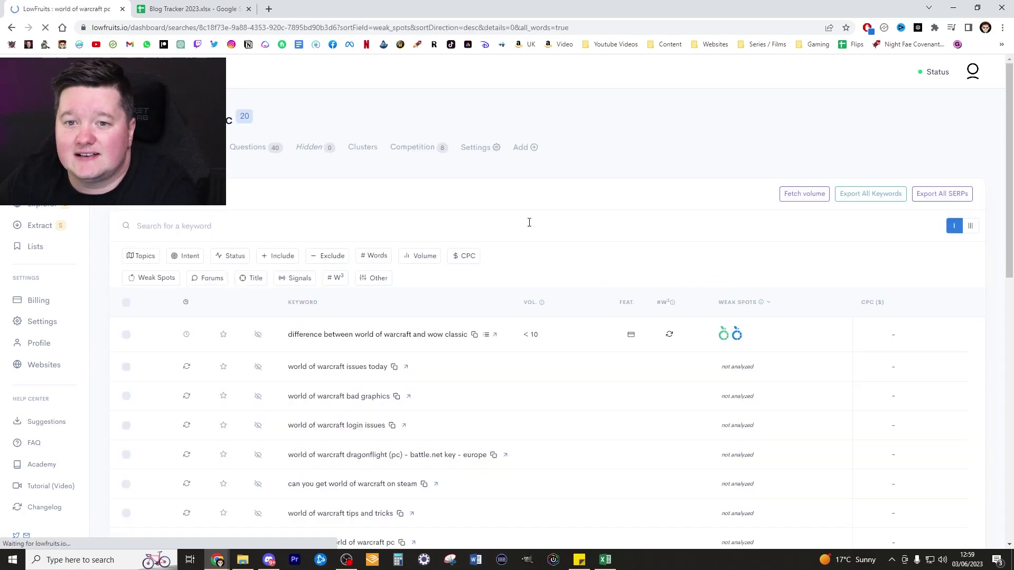
{"action": "scroll", "coordinate": [528, 175], "scroll_direction": "down", "scroll_amount": 3}
{"action": "scroll", "coordinate": [741, 158], "scroll_direction": "up", "scroll_amount": 2}
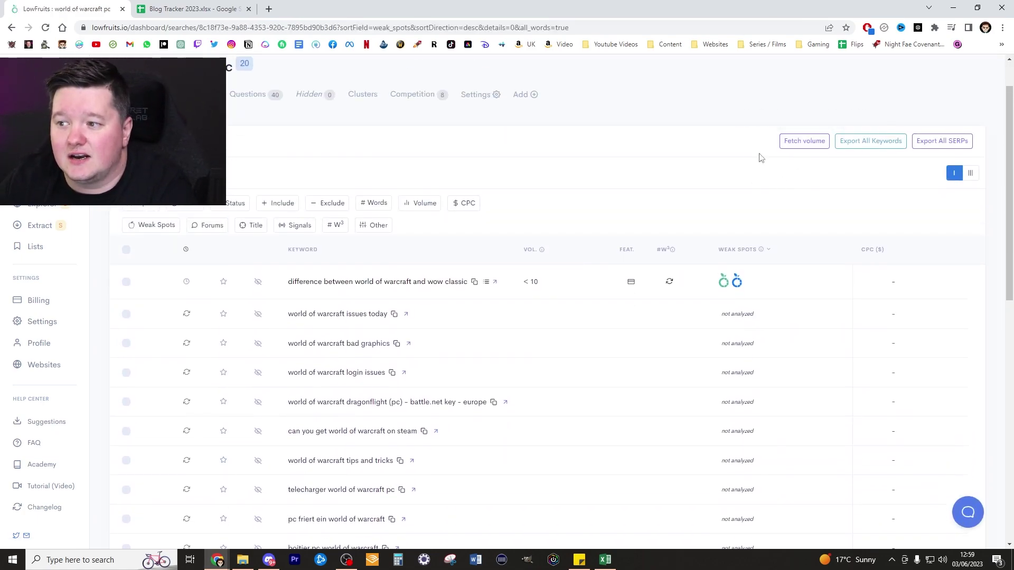
{"action": "scroll", "coordinate": [641, 244], "scroll_direction": "down", "scroll_amount": 6}
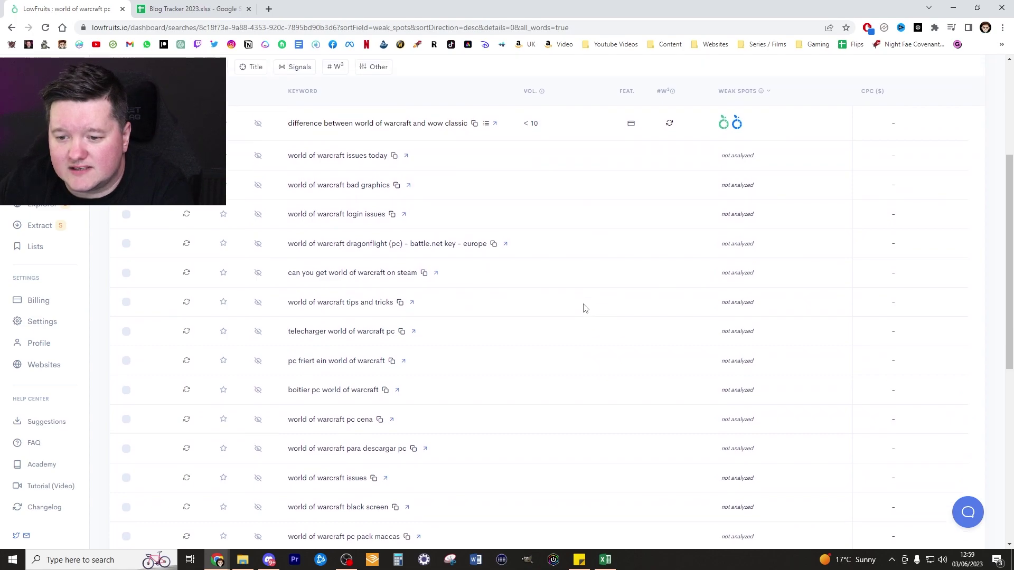
{"action": "scroll", "coordinate": [482, 326], "scroll_direction": "down", "scroll_amount": 1}
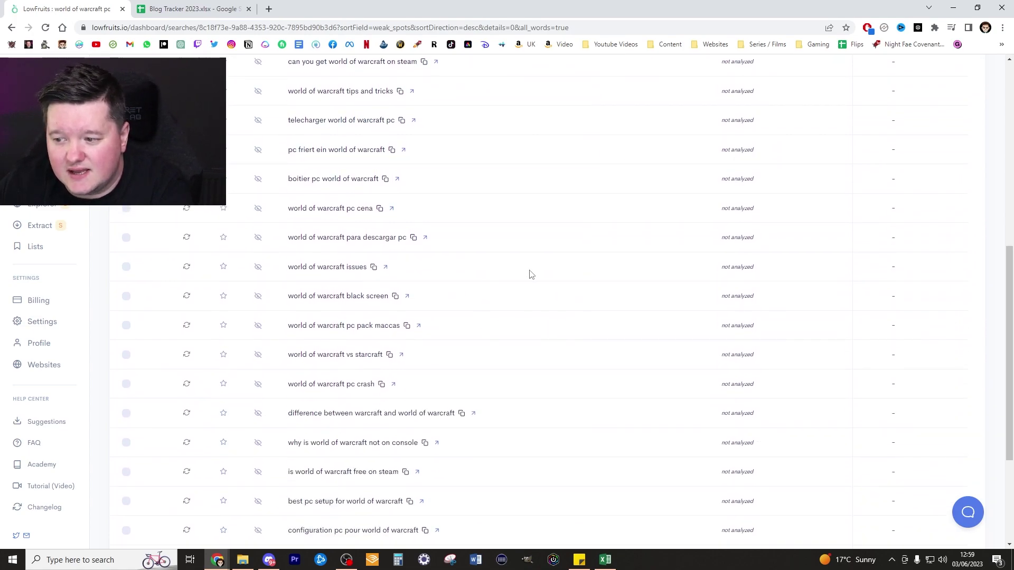
{"action": "scroll", "coordinate": [530, 275], "scroll_direction": "down", "scroll_amount": 1}
{"action": "scroll", "coordinate": [533, 277], "scroll_direction": "down", "scroll_amount": 3}
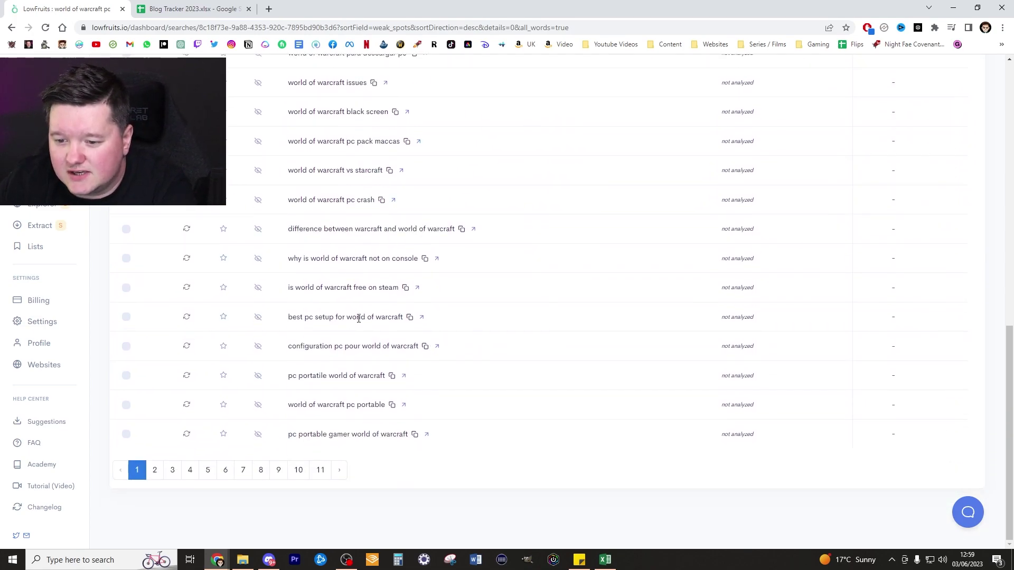
{"action": "scroll", "coordinate": [454, 248], "scroll_direction": "up", "scroll_amount": 8}
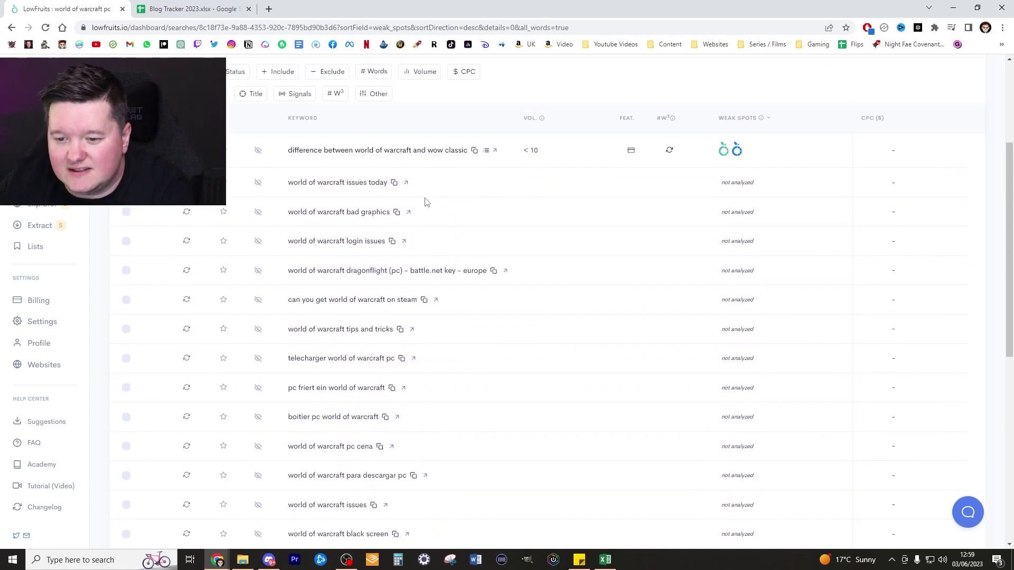
{"action": "scroll", "coordinate": [397, 229], "scroll_direction": "up", "scroll_amount": 3}
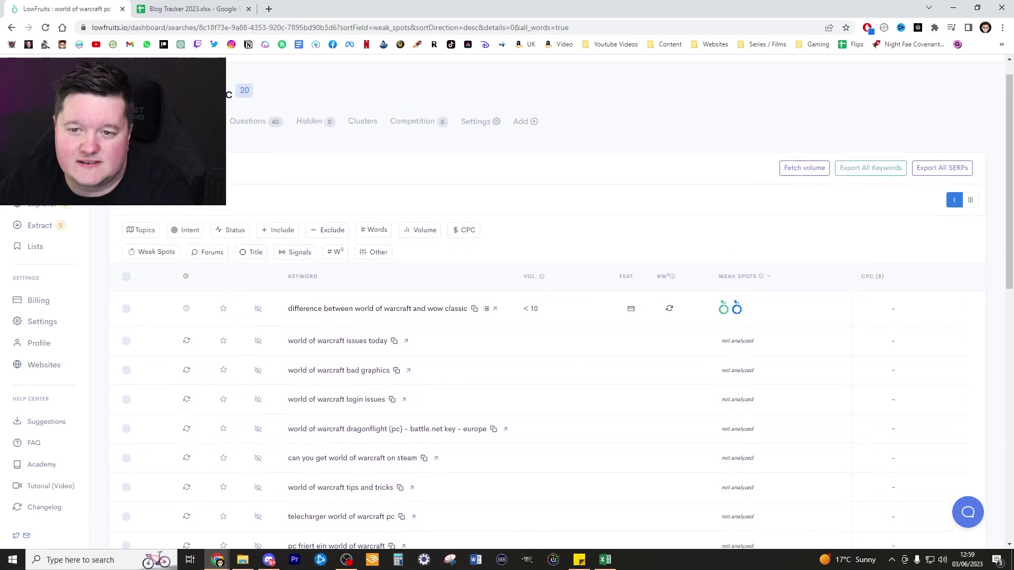
{"action": "scroll", "coordinate": [335, 407], "scroll_direction": "down", "scroll_amount": 8}
{"action": "scroll", "coordinate": [569, 241], "scroll_direction": "up", "scroll_amount": 5}
{"action": "scroll", "coordinate": [570, 242], "scroll_direction": "up", "scroll_amount": 4}
{"action": "scroll", "coordinate": [240, 325], "scroll_direction": "down", "scroll_amount": 10}
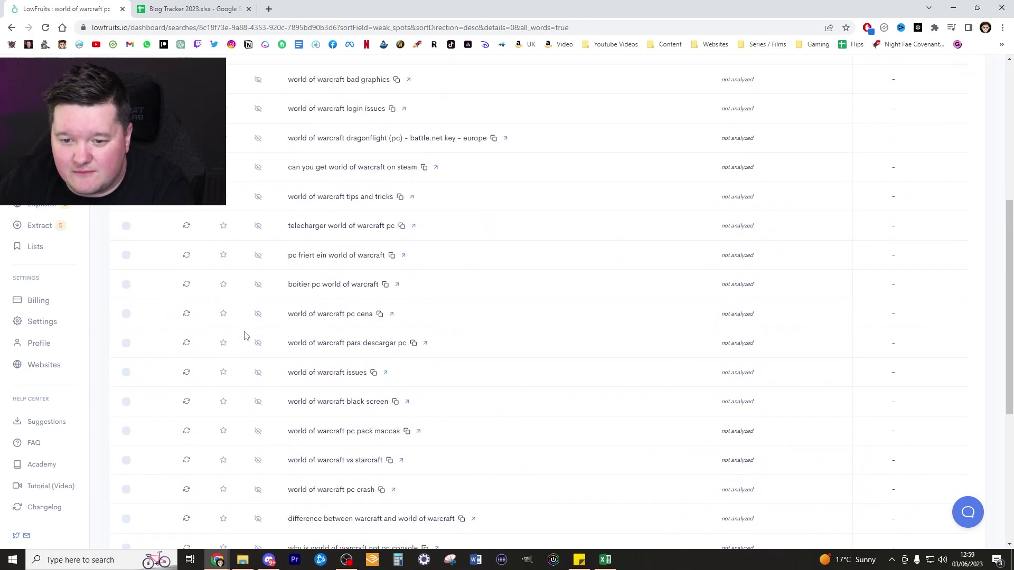
{"action": "left_click", "coordinate": [152, 519]}
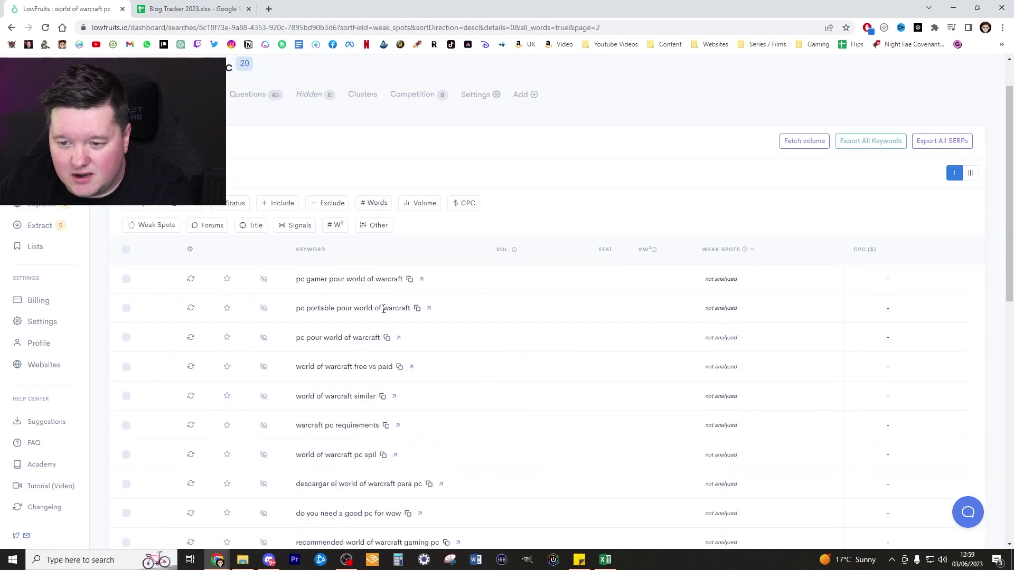
{"action": "scroll", "coordinate": [381, 303], "scroll_direction": "down", "scroll_amount": 2}
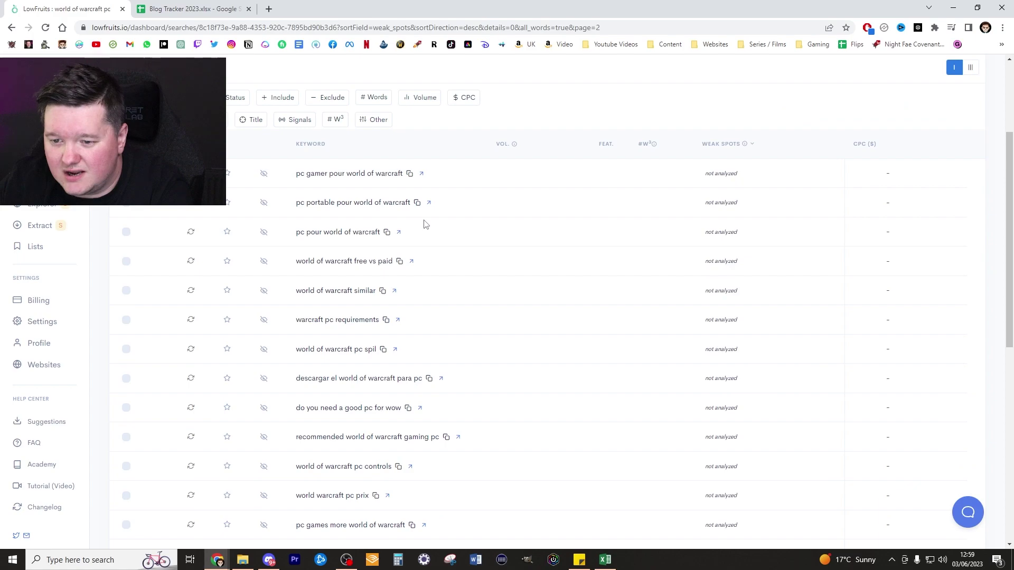
Try to find keyword ideas for the seed keyword "World of Warcraft Hardware Gaming" and return to the seed keyword form
{"action": "scroll", "coordinate": [248, 270], "scroll_direction": "up", "scroll_amount": 3}
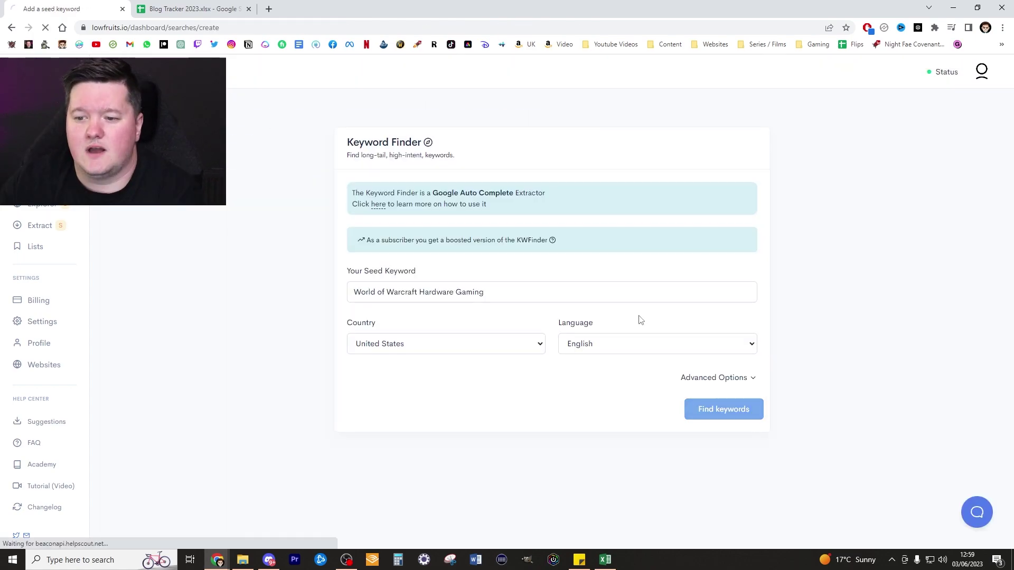
{"action": "key", "text": "Return"}
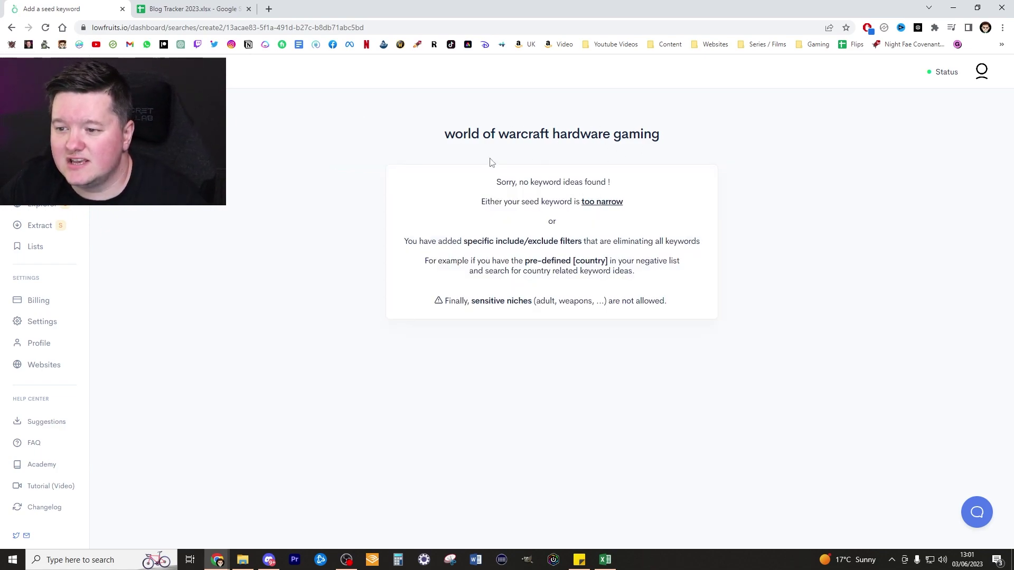
{"action": "key", "text": "alt+Left"}
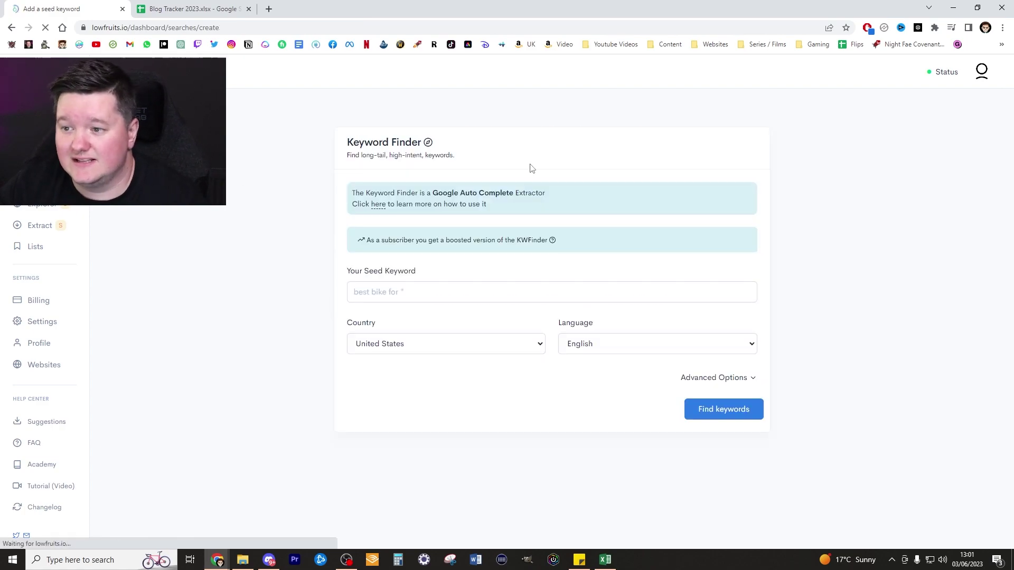
Find keywords for the seed "best pc for wow" and analyze all its high-intent keywords in one go
{"action": "left_click", "coordinate": [446, 290]}
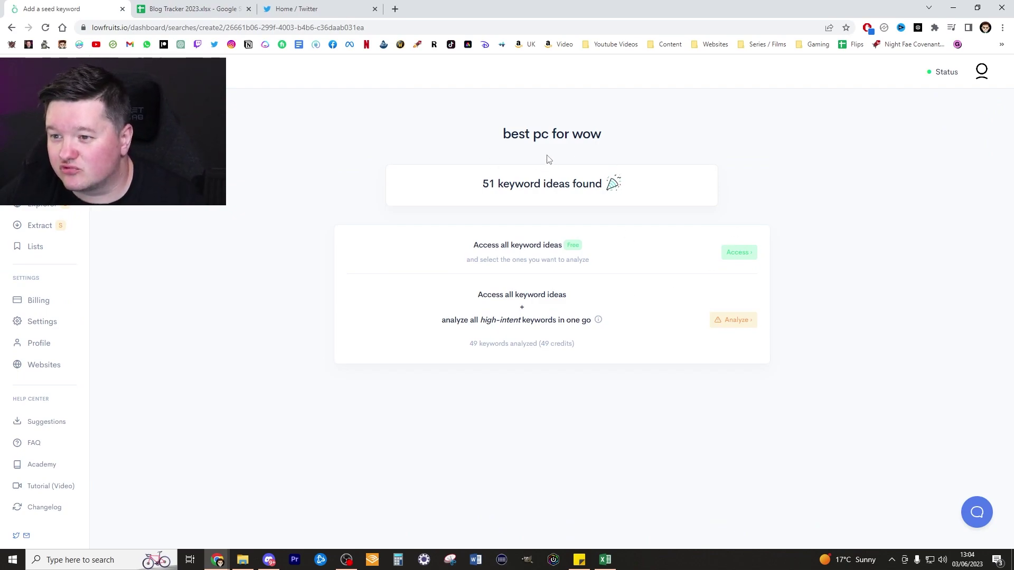
{"action": "left_click", "coordinate": [739, 321]}
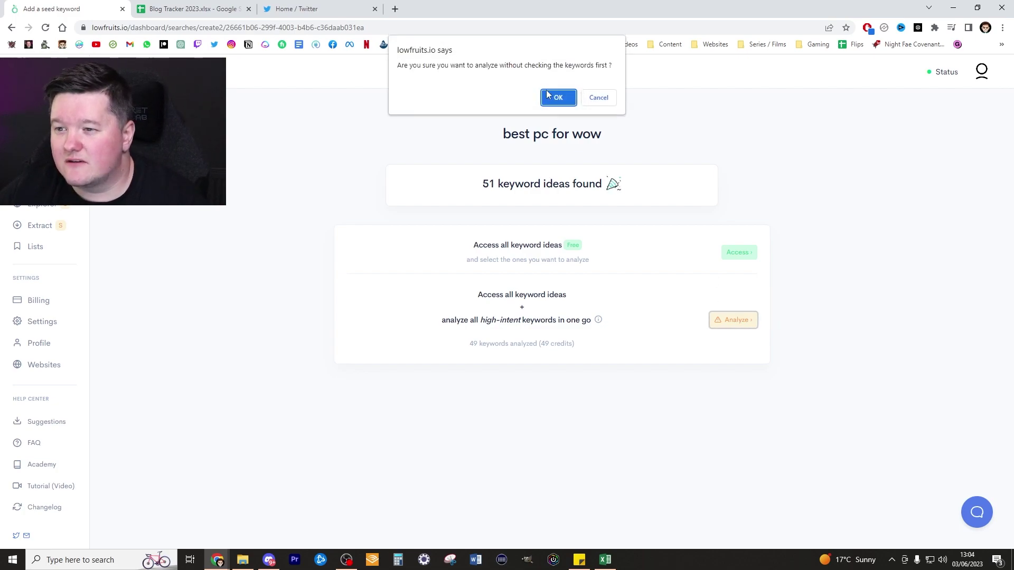
{"action": "left_click", "coordinate": [554, 95]}
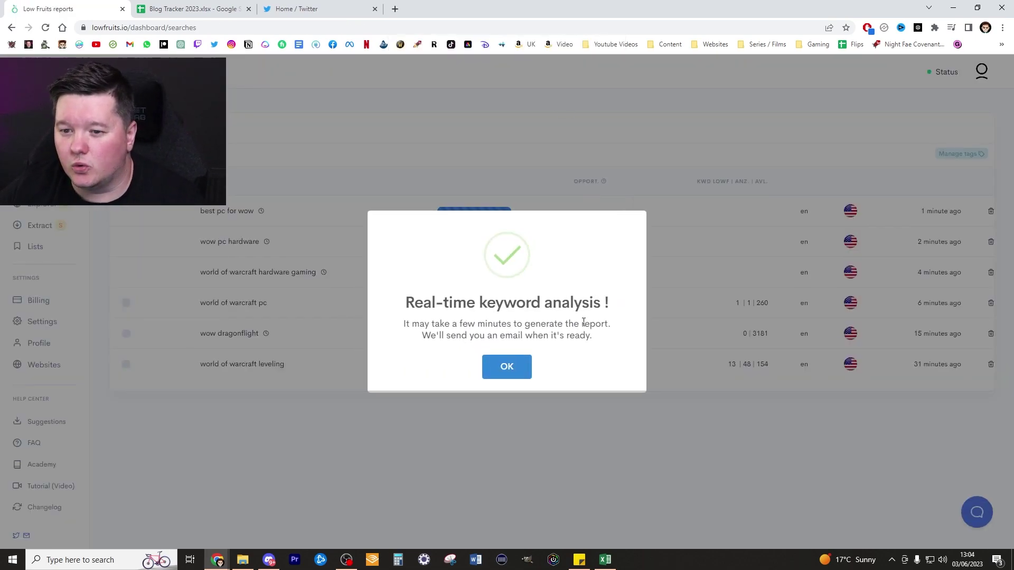
{"action": "left_click", "coordinate": [530, 376]}
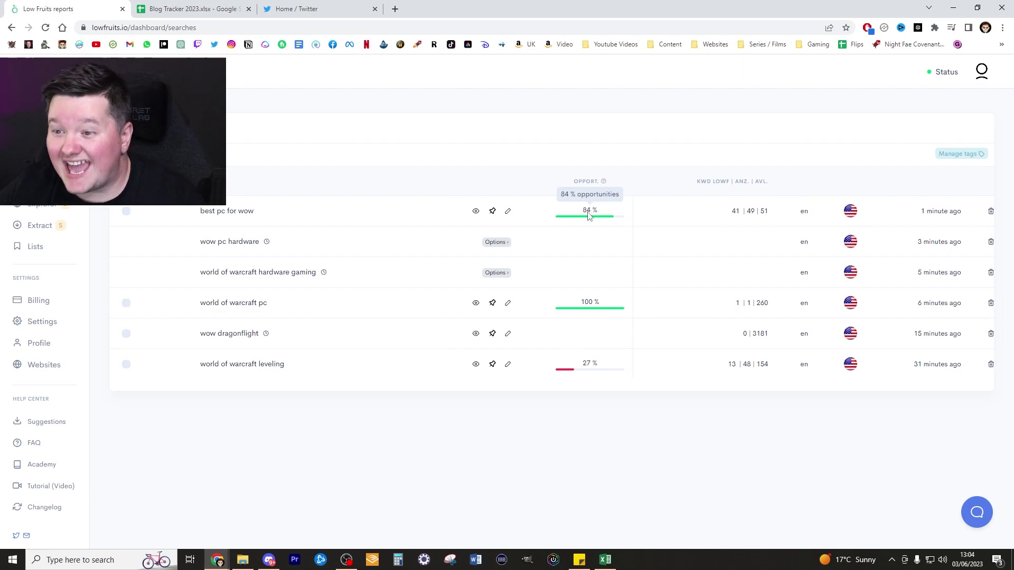
Open the "best pc for wow" report and examine its keywords' search volumes and weak spots
{"action": "left_click", "coordinate": [475, 213]}
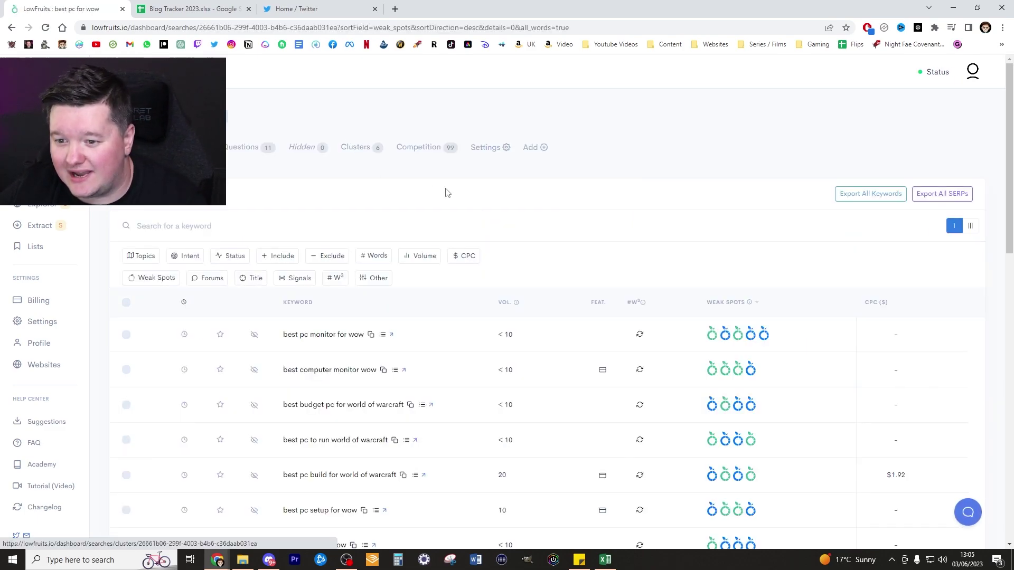
{"action": "scroll", "coordinate": [639, 215], "scroll_direction": "down", "scroll_amount": 1}
{"action": "scroll", "coordinate": [639, 214], "scroll_direction": "down", "scroll_amount": 2}
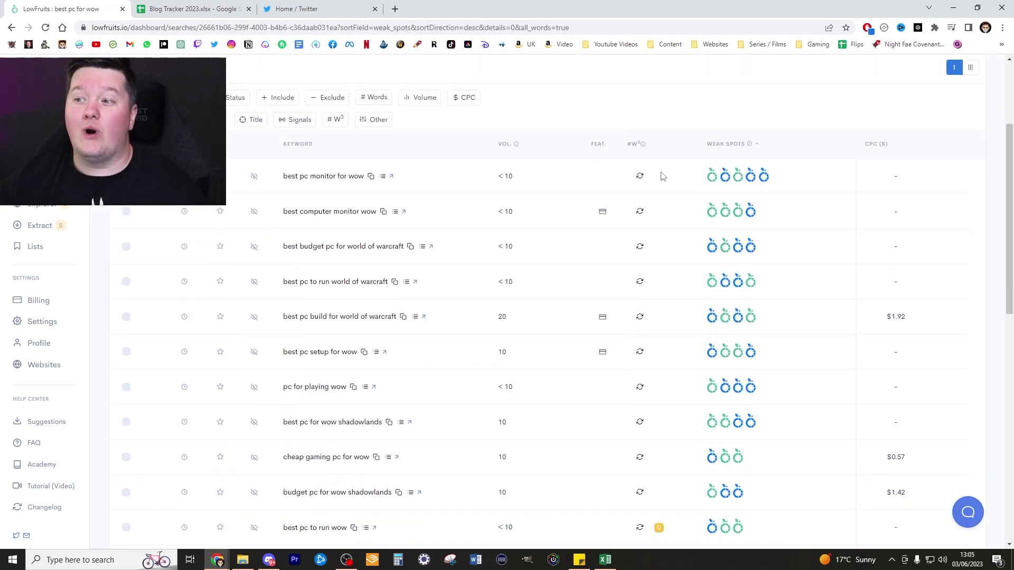